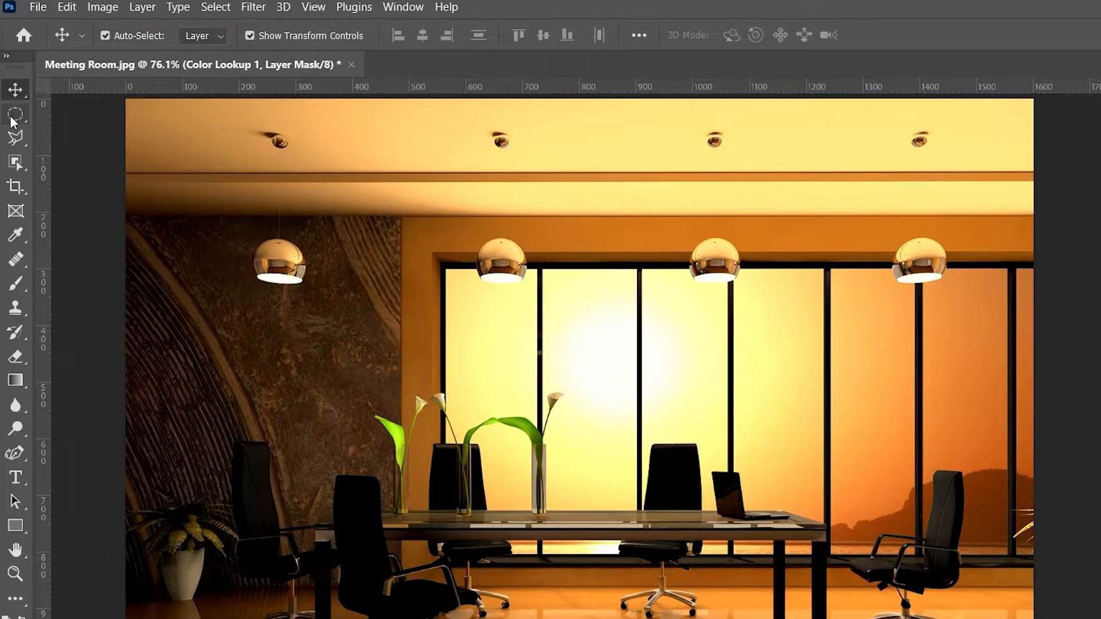
# Step: Draw a tall rectangular selection running from below the left pendant lamp down toward the floor
pyautogui.click(13, 117)
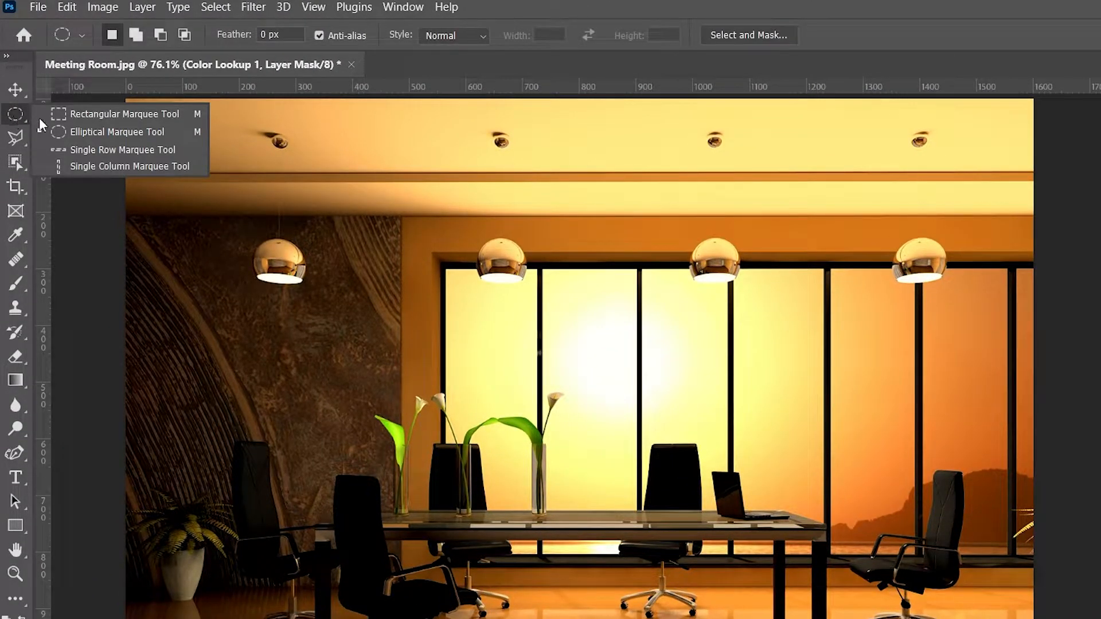
pyautogui.click(69, 117)
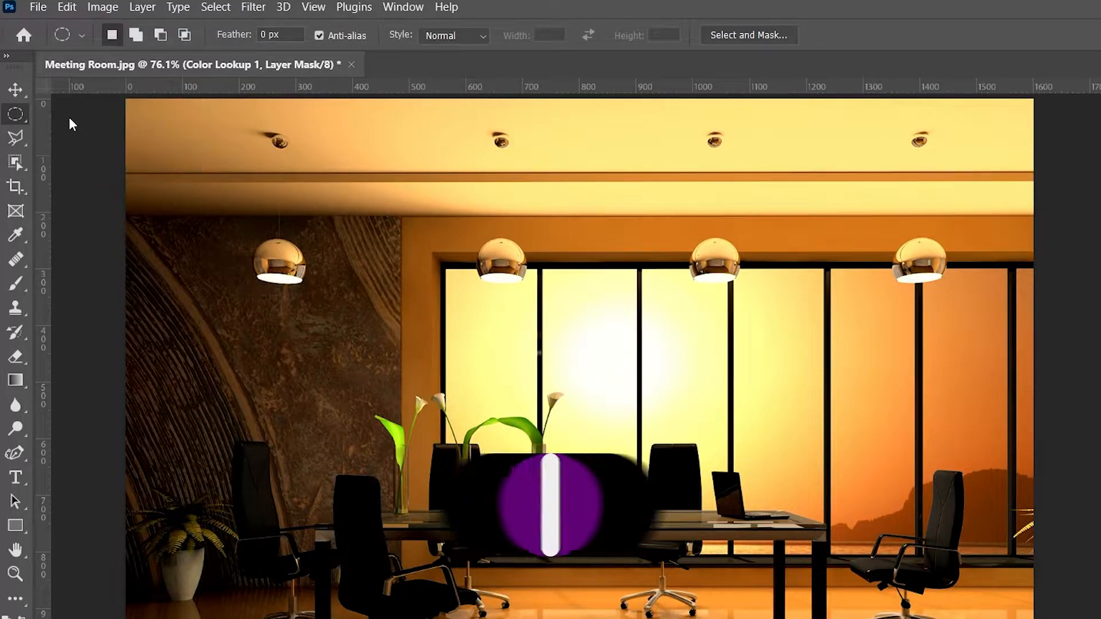
pyautogui.moveTo(226, 278); pyautogui.dragTo(230, 282)
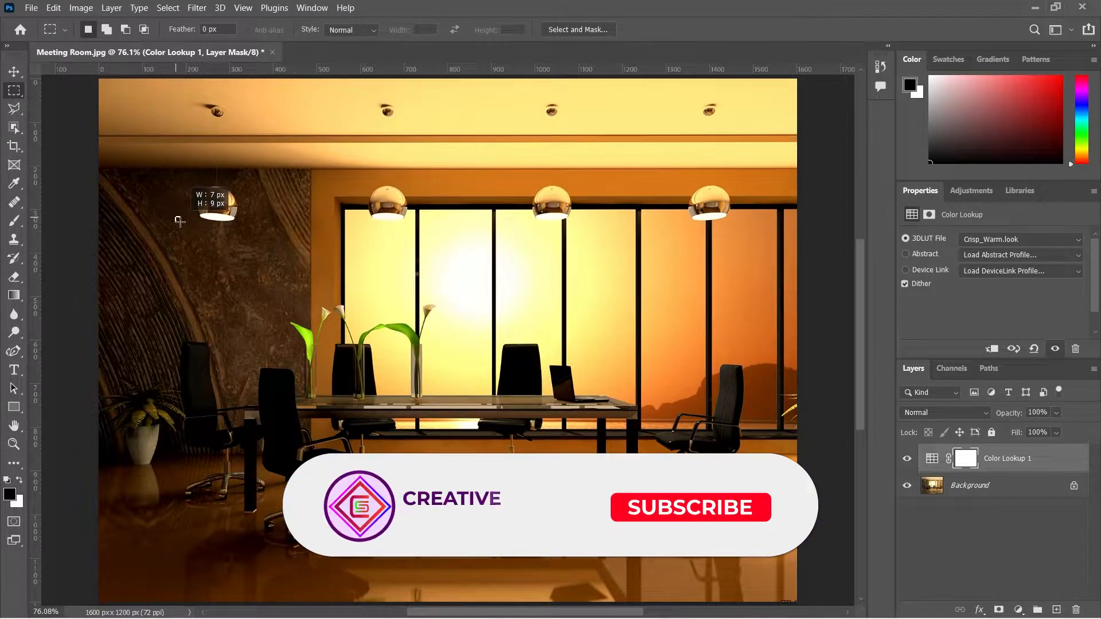
pyautogui.moveTo(180, 221); pyautogui.dragTo(267, 493)
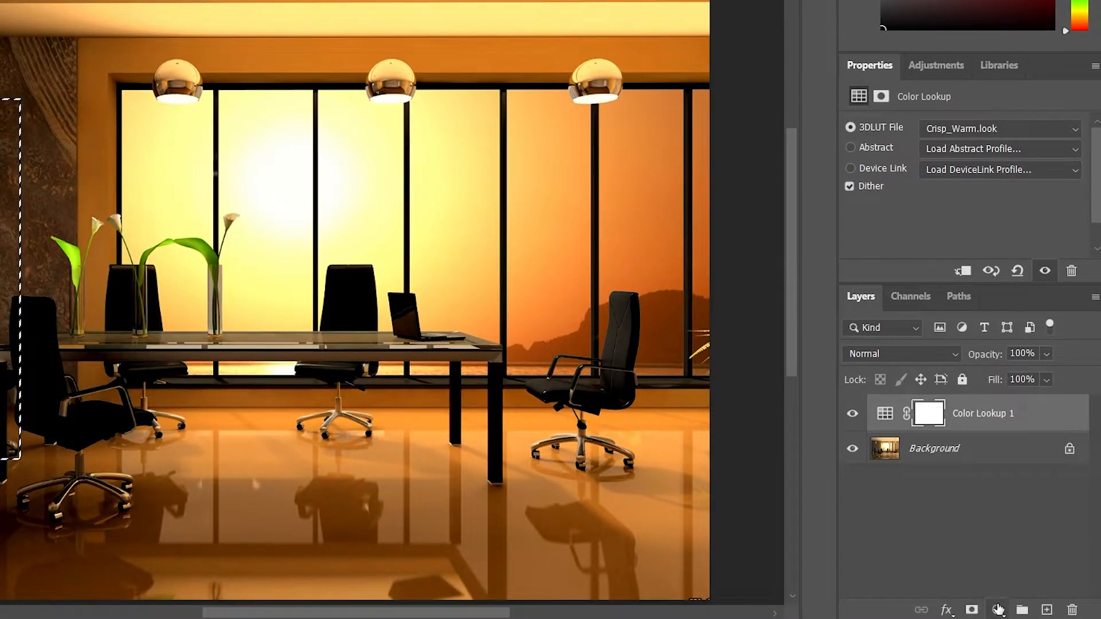
# Step: Add a Gradient Fill layer for the selection and choose the Foreground to Transparent preset from Basics
pyautogui.click(1019, 610)
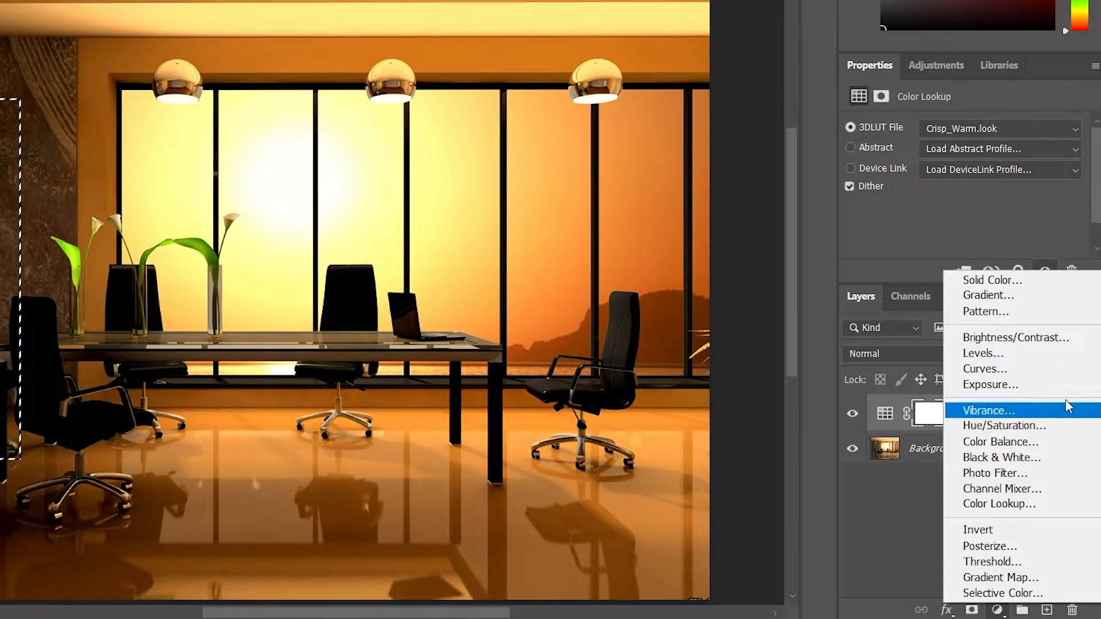
pyautogui.click(1079, 296)
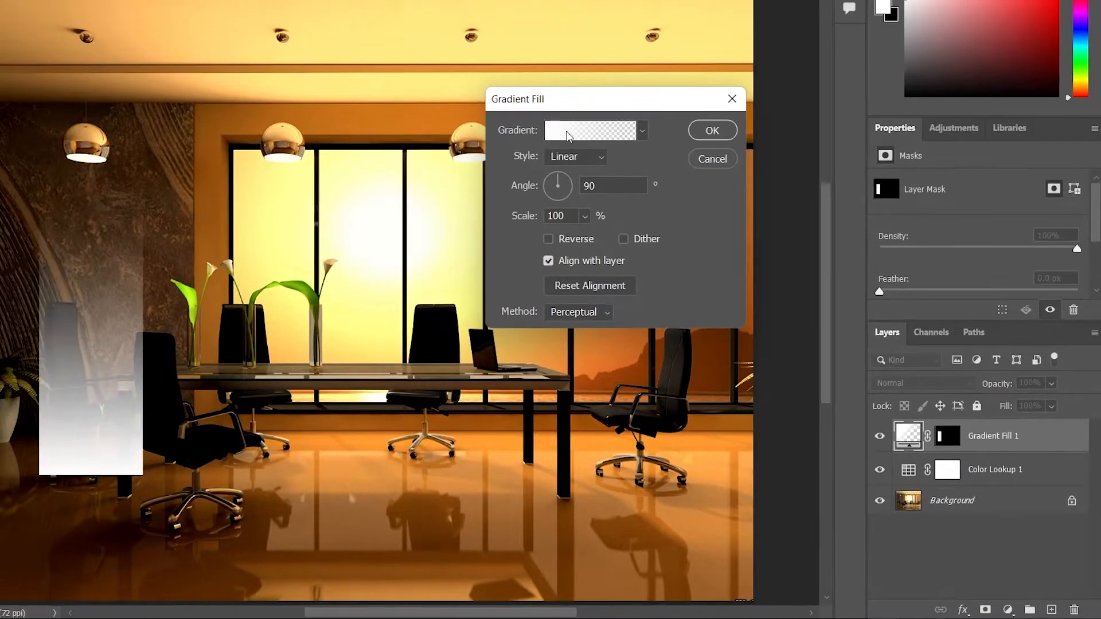
pyautogui.click(496, 68)
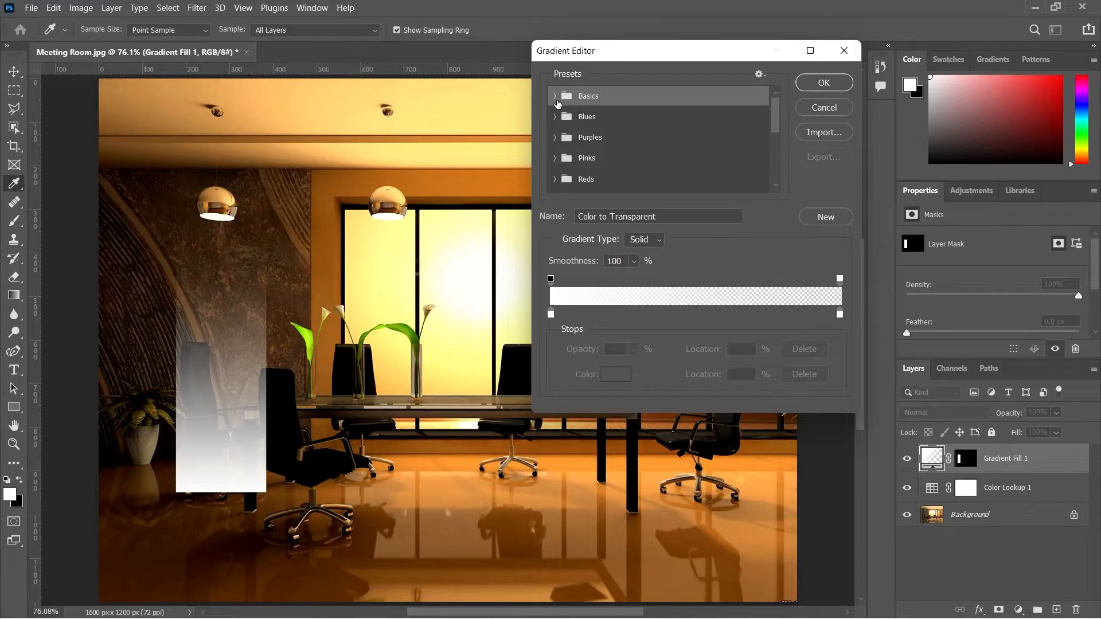
pyautogui.click(555, 97)
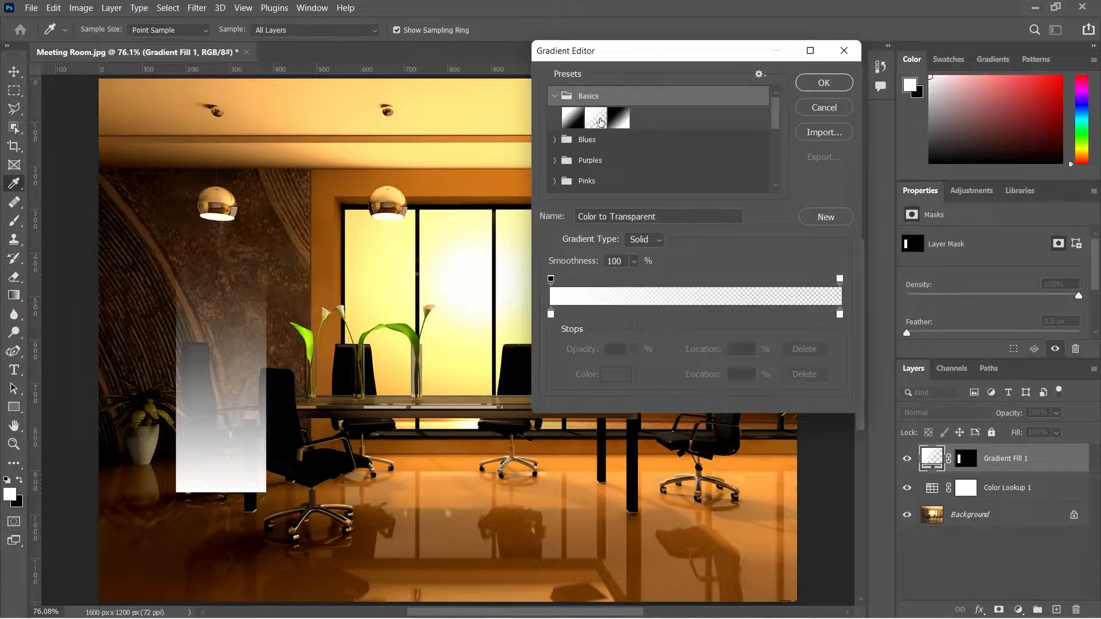
pyautogui.click(600, 120)
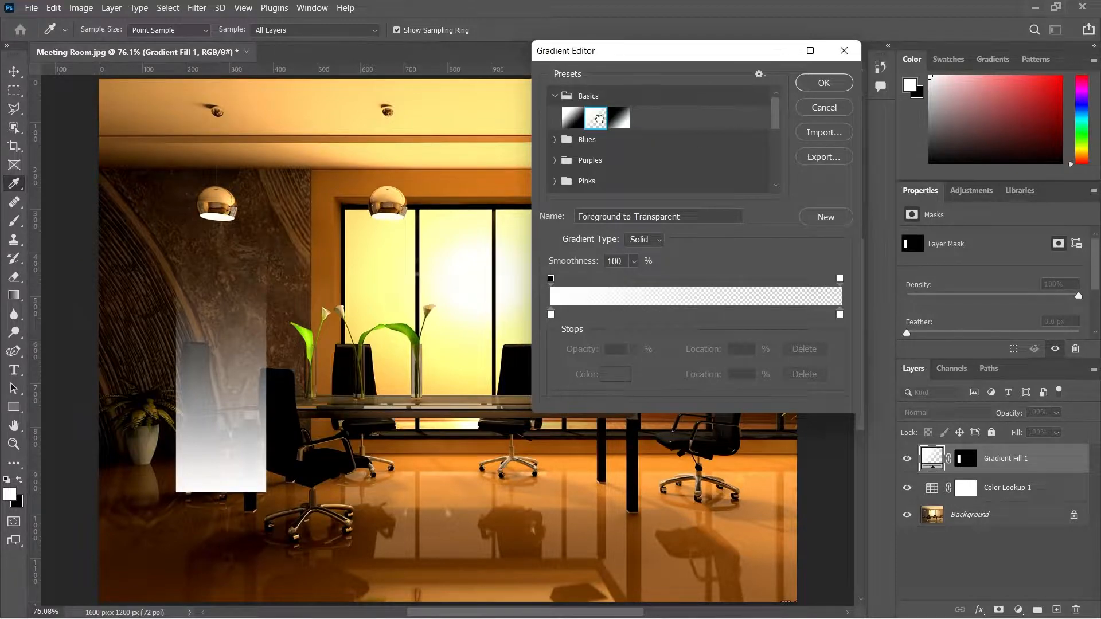
# Step: Set the gradient's opaque colour stop to a pale warm cream around f9e4bb and confirm the gradient
pyautogui.doubleClick(551, 315)
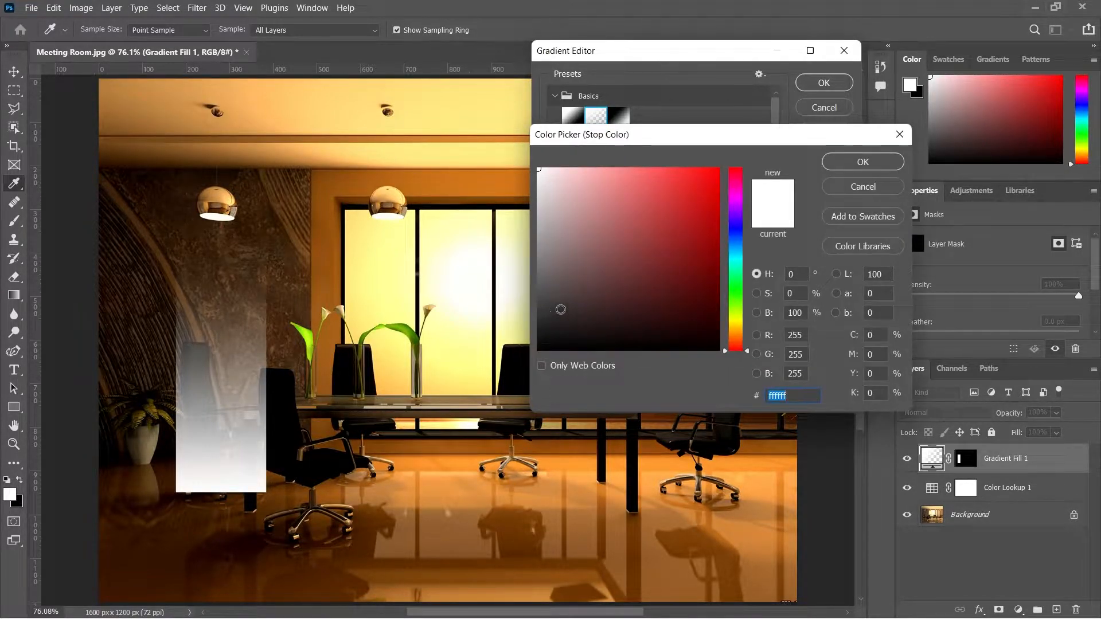
pyautogui.click(739, 330)
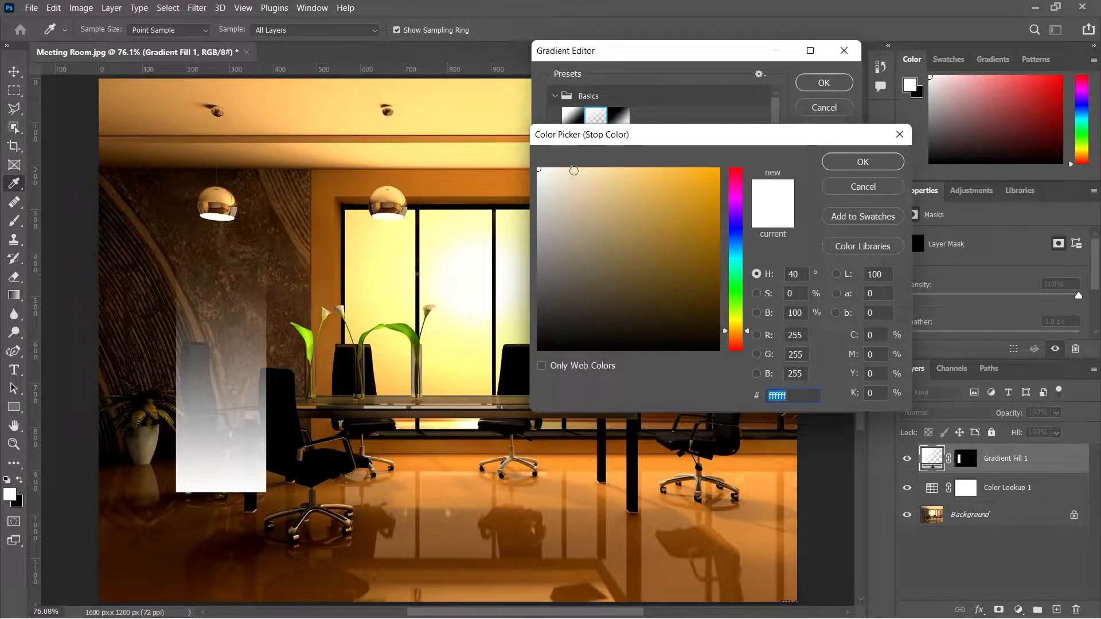
pyautogui.click(583, 172)
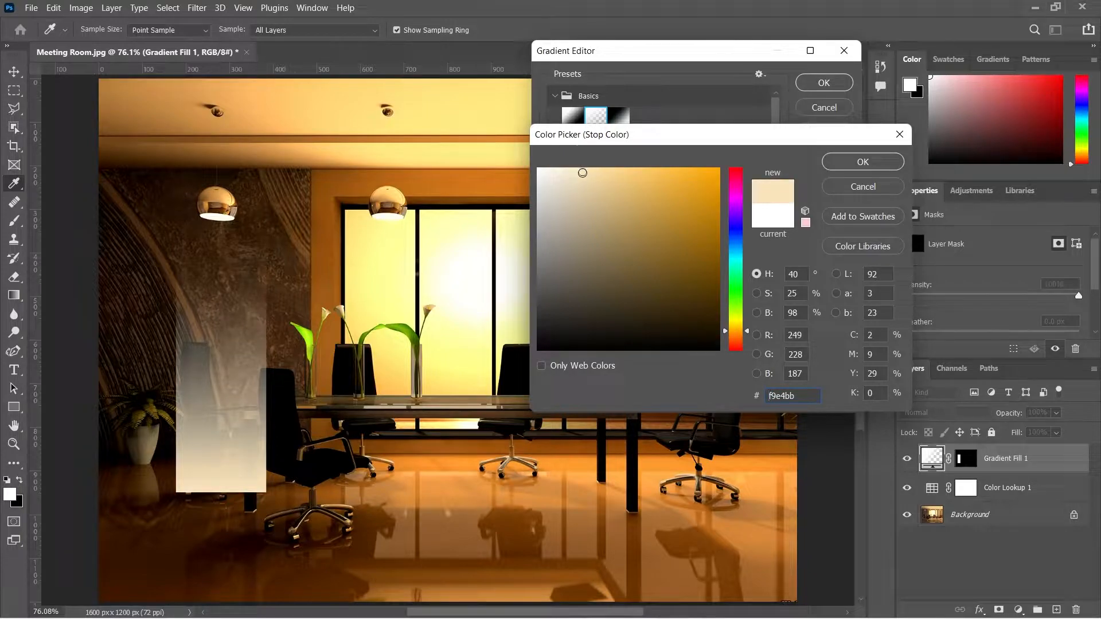
pyautogui.click(576, 180)
pyautogui.click(571, 170)
pyautogui.click(589, 173)
pyautogui.click(844, 163)
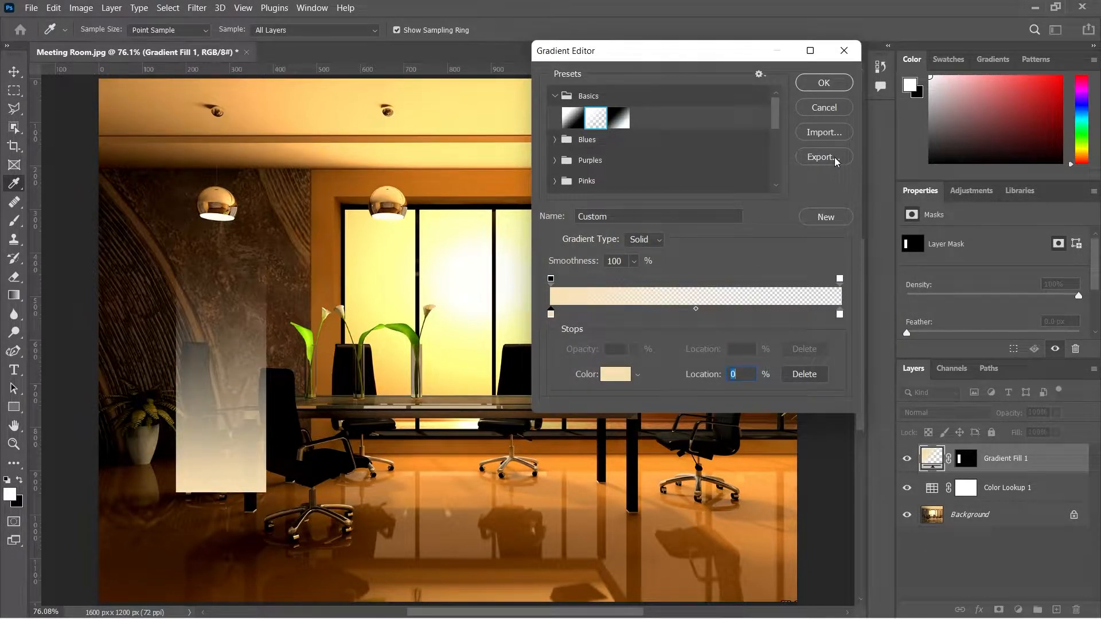
pyautogui.click(822, 83)
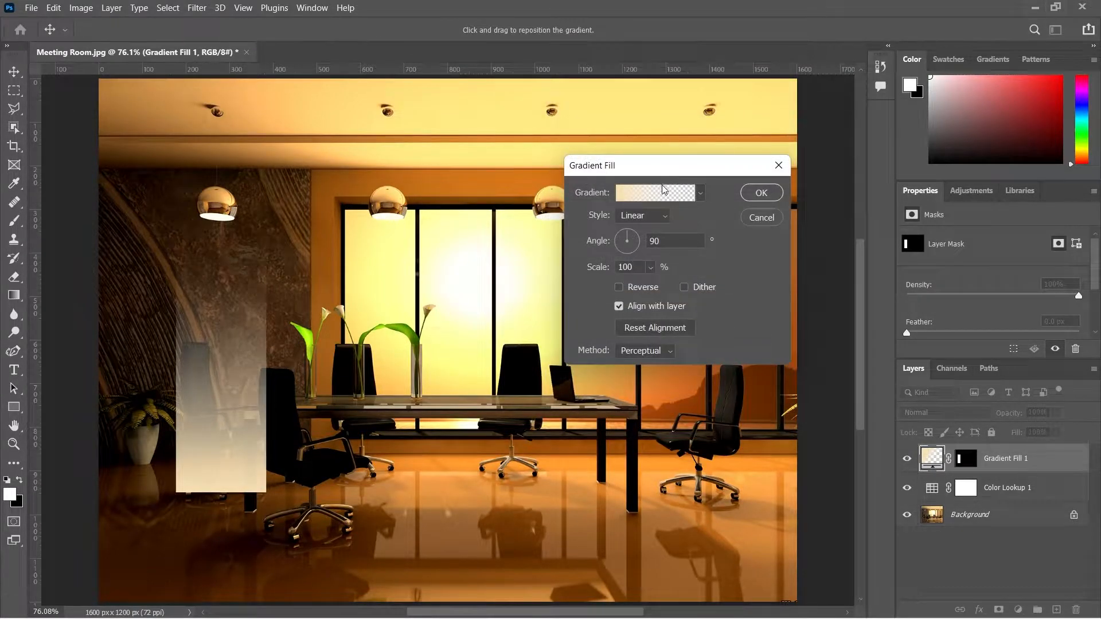
# Step: Reverse the gradient, confirm the Gradient Fill, and set the layer's blend mode to Soft Light
pyautogui.click(620, 288)
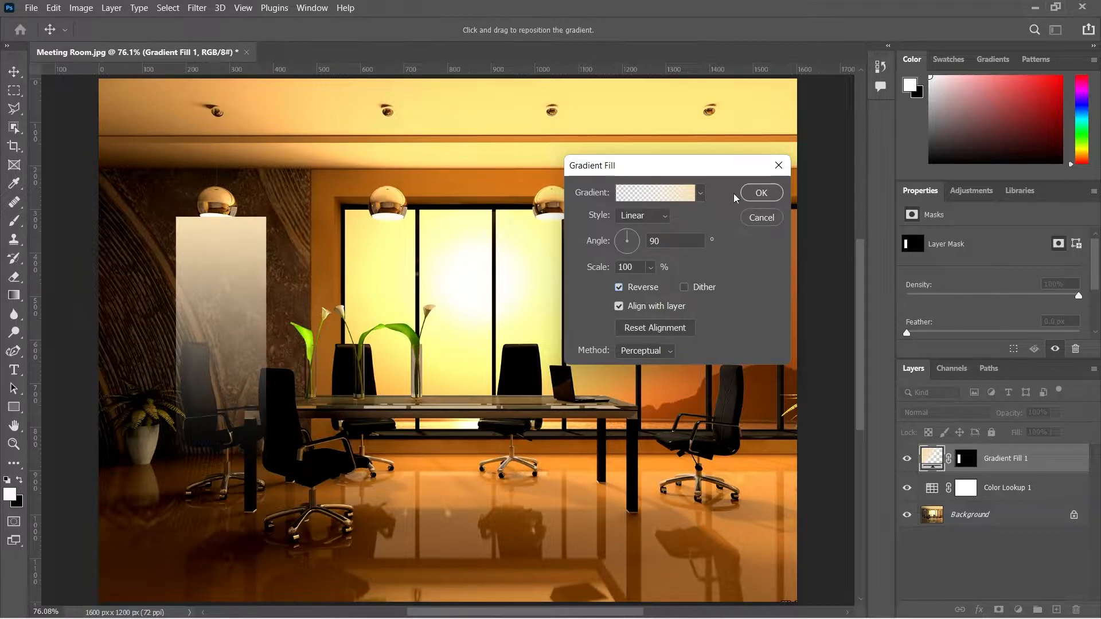
pyautogui.click(762, 193)
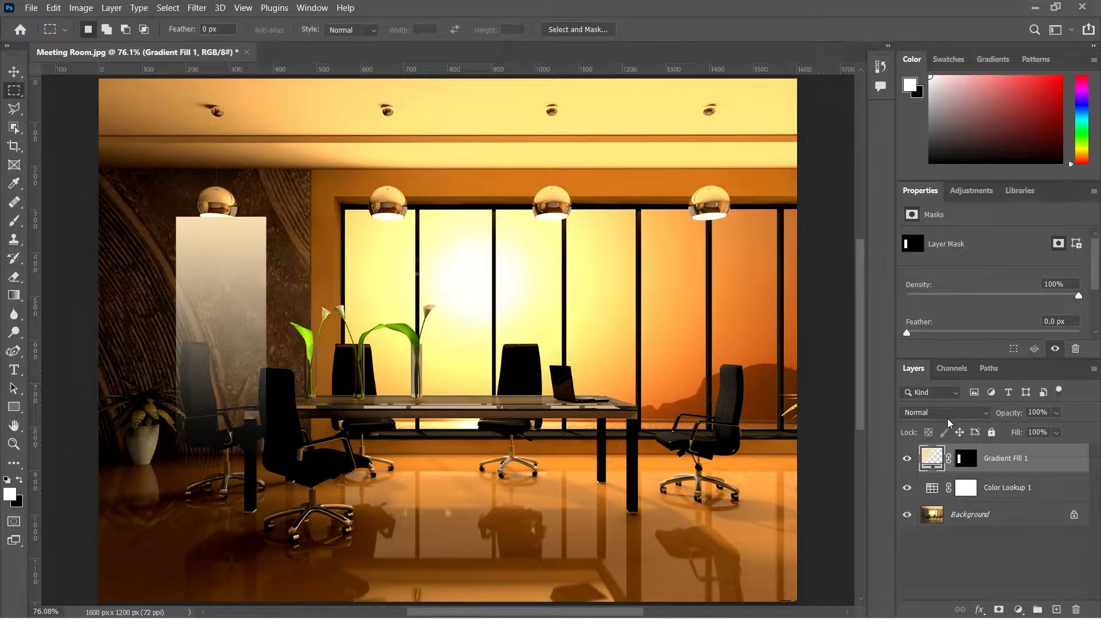
pyautogui.click(948, 416)
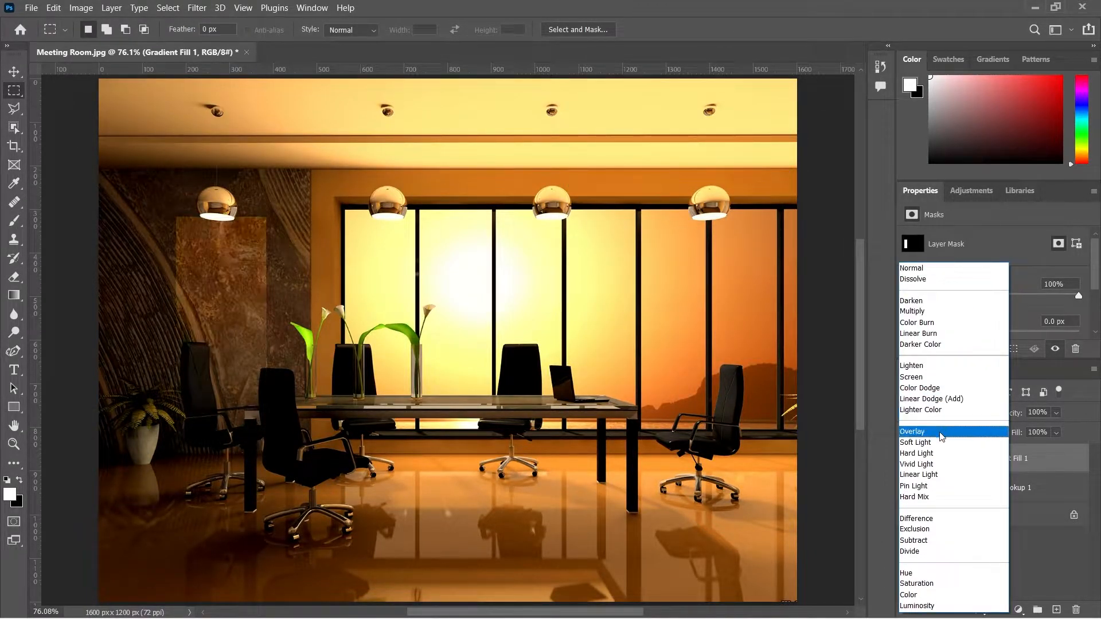
pyautogui.click(938, 445)
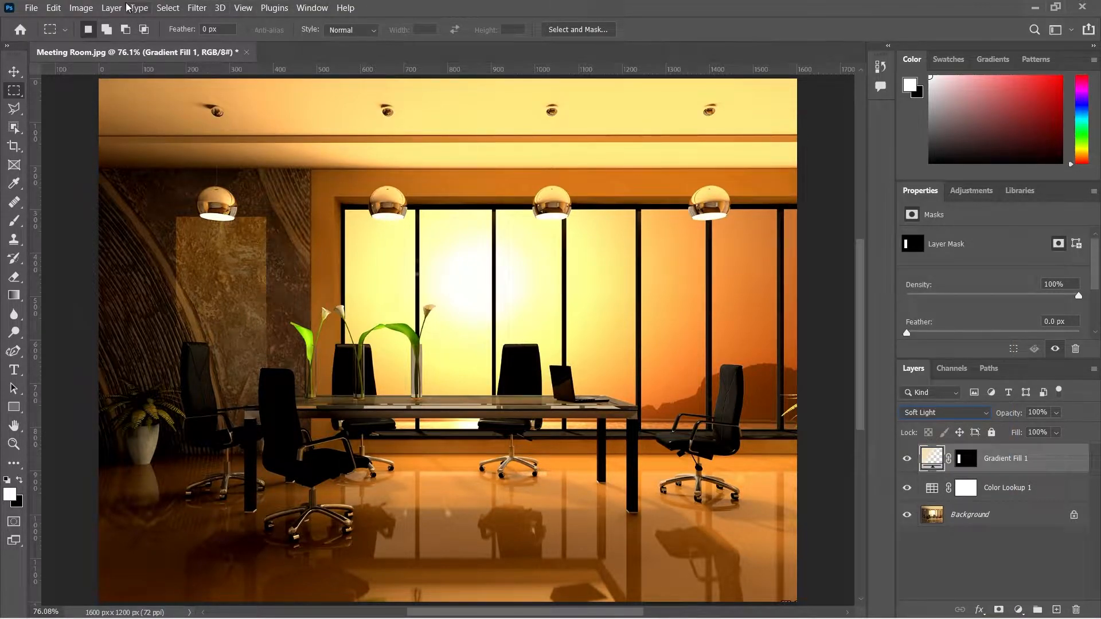
# Step: Apply a Perspective transform to the gradient fill so it narrows at the lamp and widens toward the floor, like a light beam
pyautogui.click(53, 8)
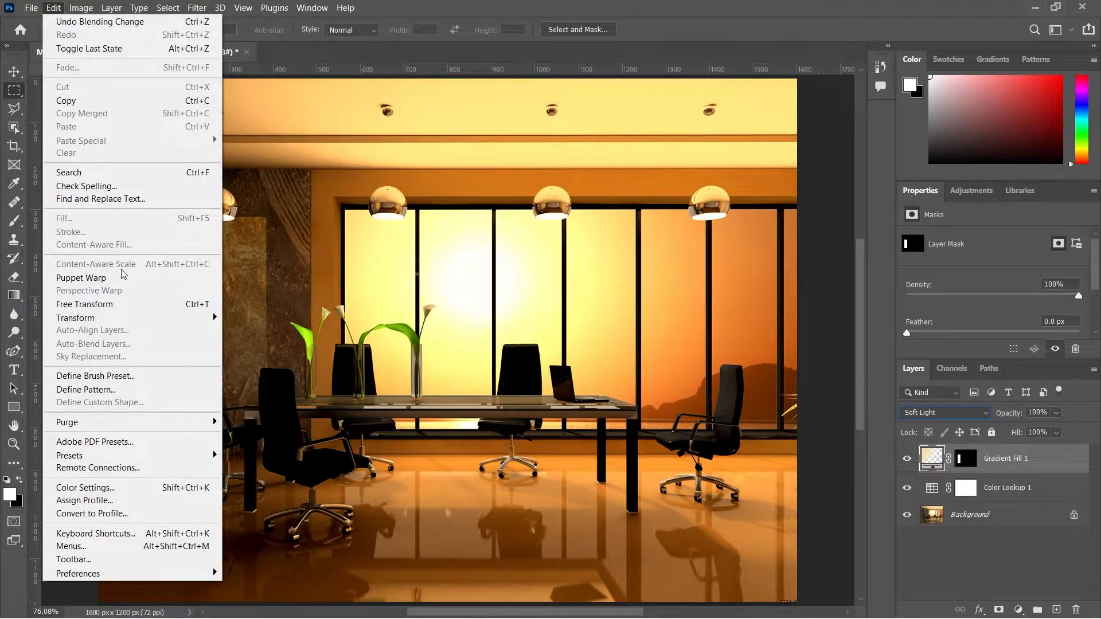
pyautogui.click(128, 308)
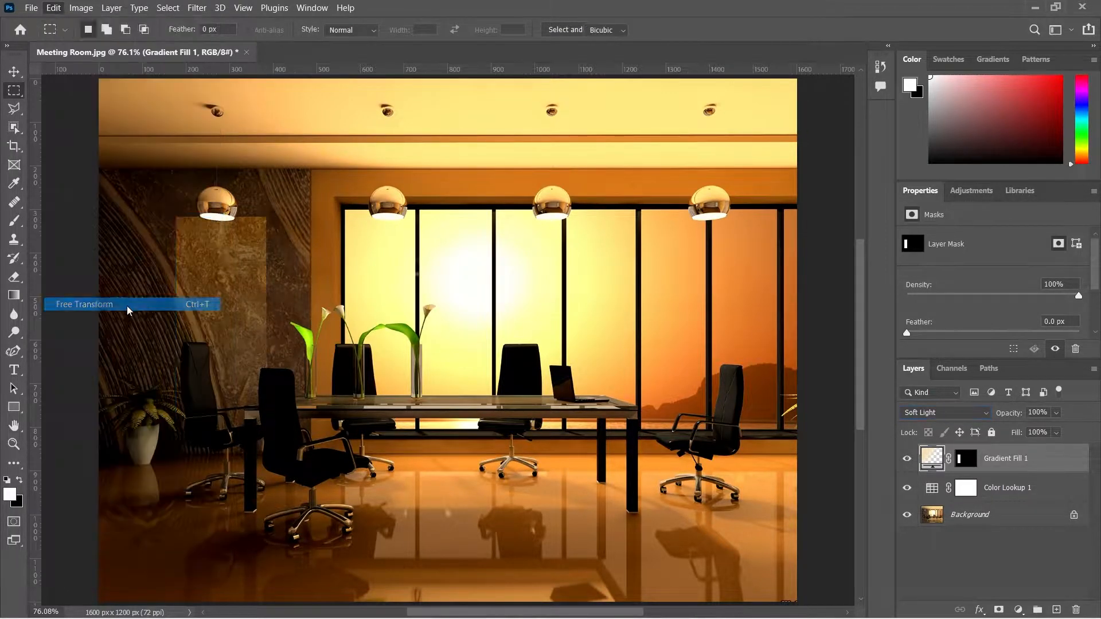
pyautogui.rightClick(266, 218)
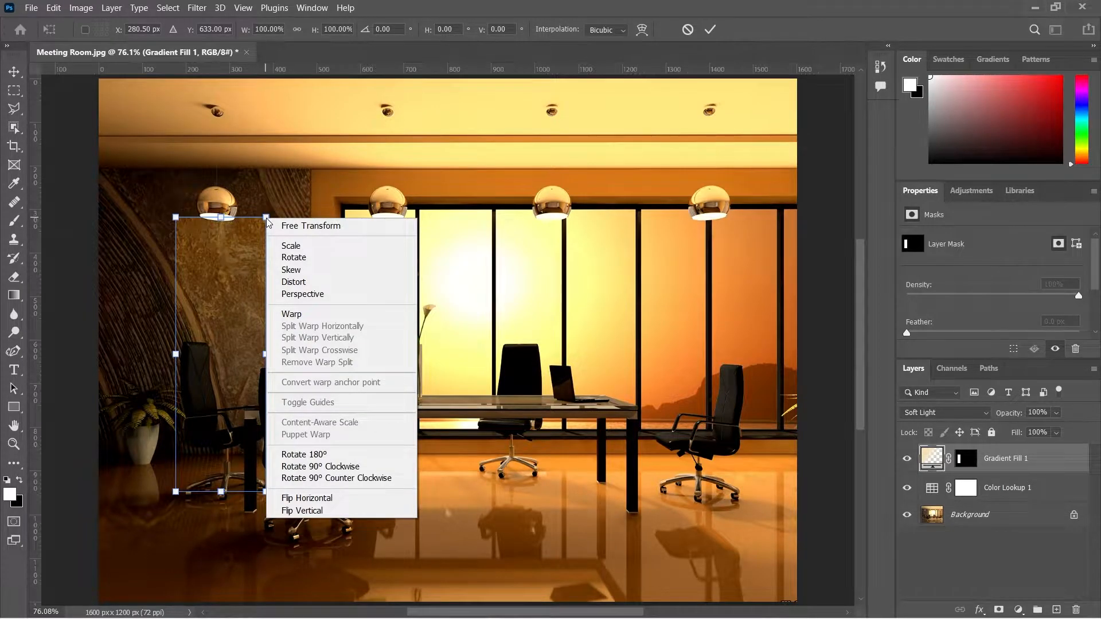
pyautogui.click(291, 294)
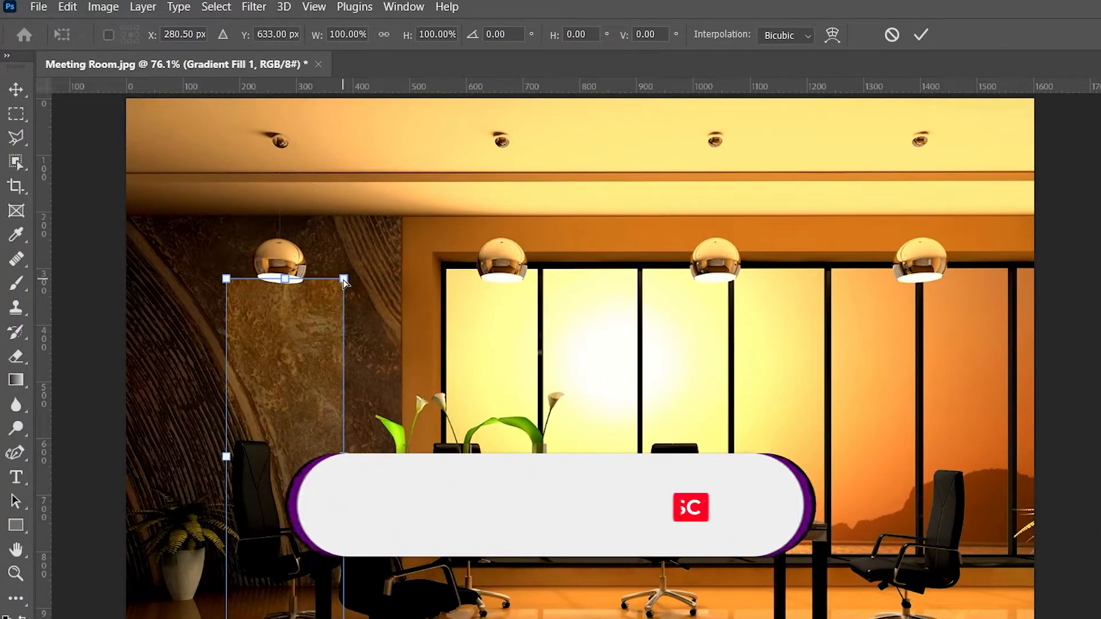
pyautogui.moveTo(345, 282); pyautogui.dragTo(302, 287)
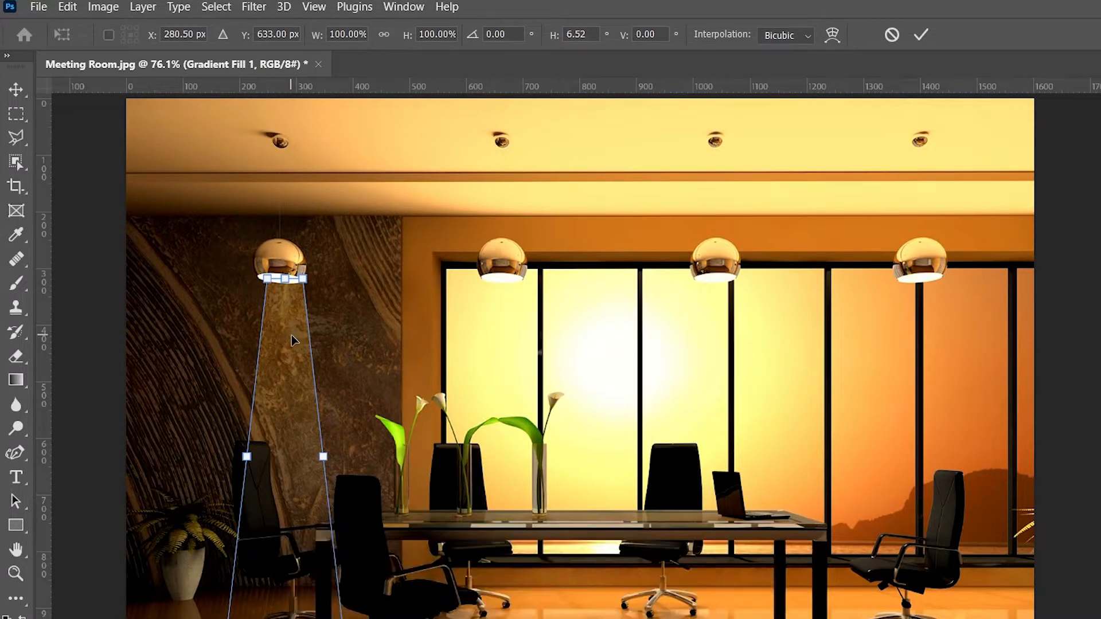
pyautogui.moveTo(292, 336); pyautogui.dragTo(287, 340)
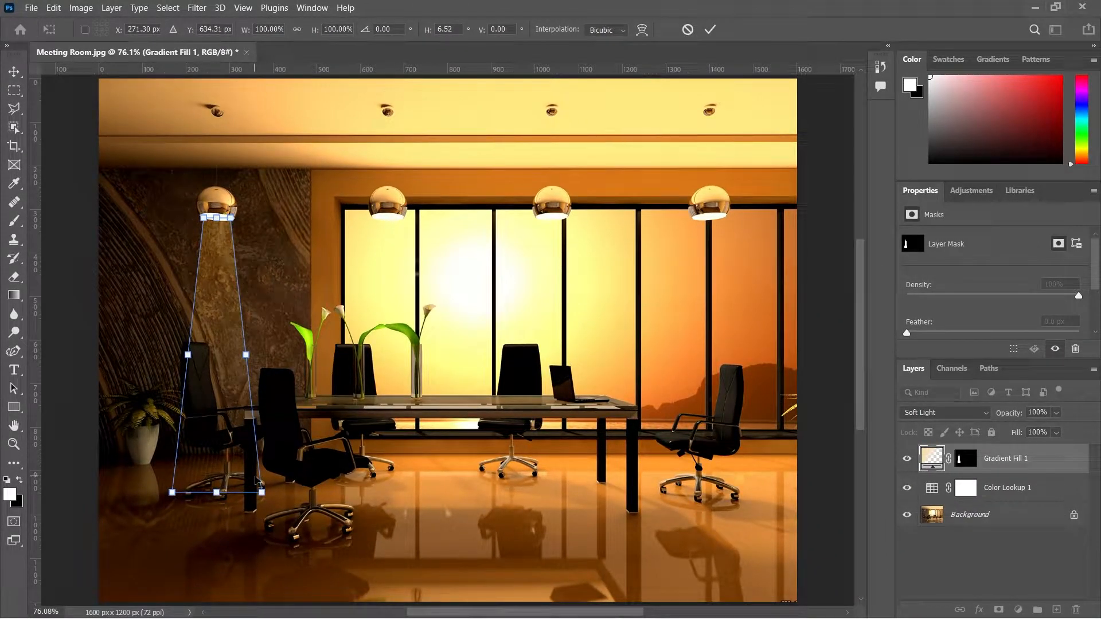
pyautogui.moveTo(263, 495); pyautogui.dragTo(285, 498)
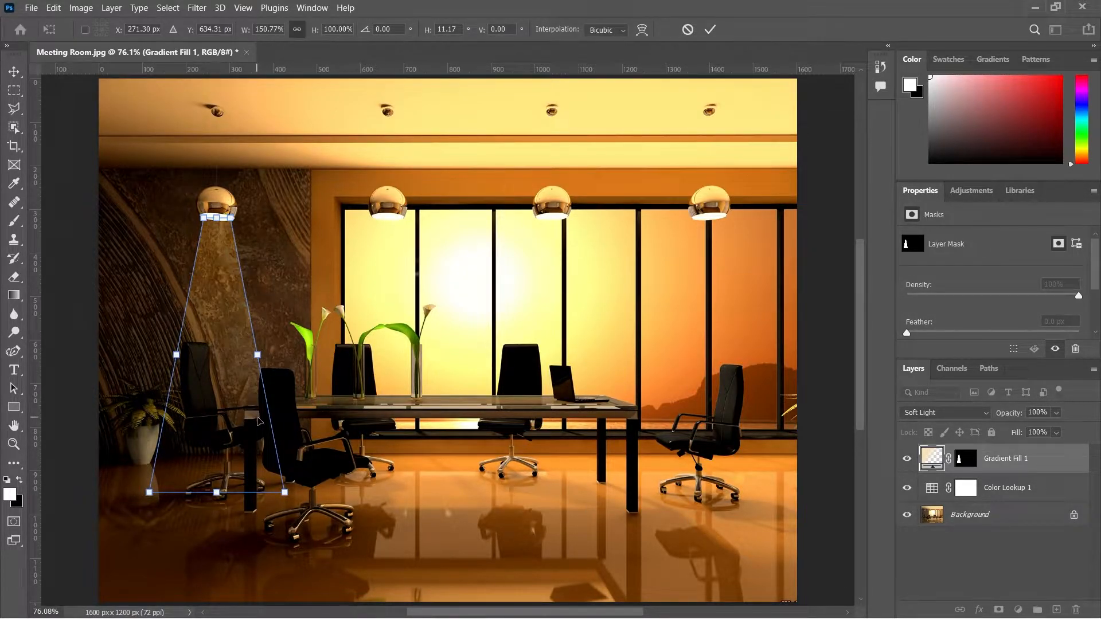
pyautogui.press('Return')
# Step: Draw a flat elliptical selection on the floor at the base of the light beam
pyautogui.rightClick(16, 90)
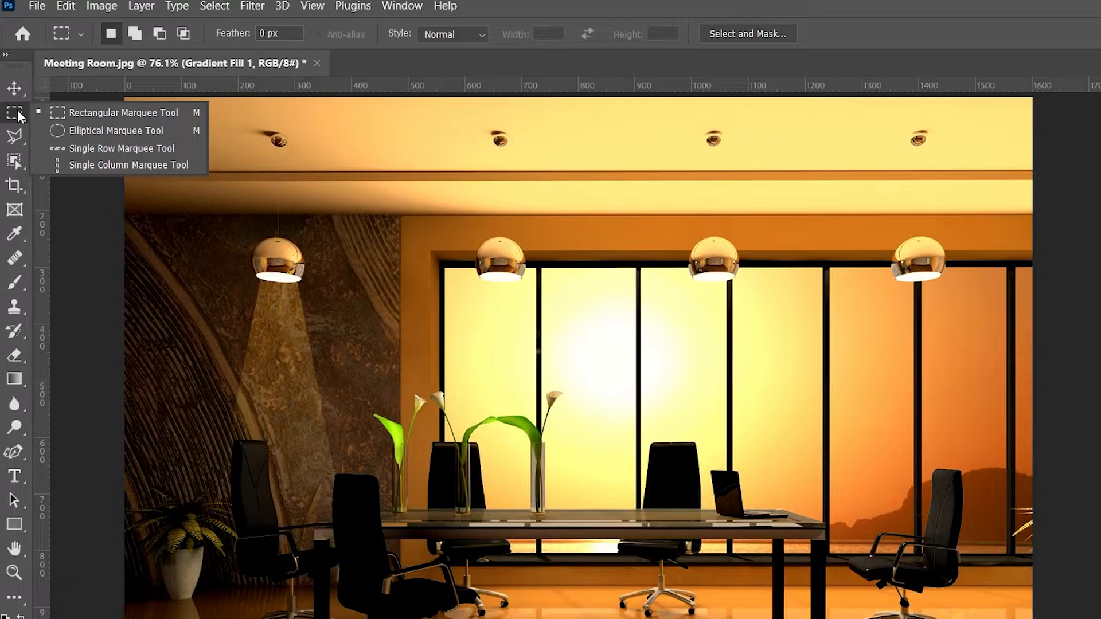
pyautogui.click(69, 133)
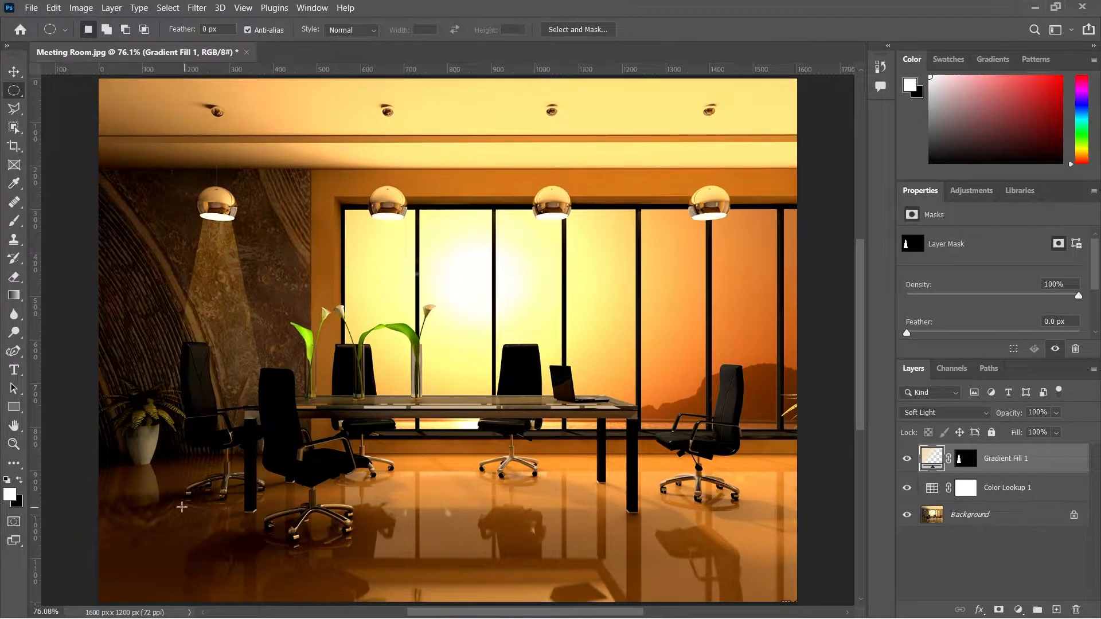
pyautogui.moveTo(160, 500); pyautogui.dragTo(281, 515)
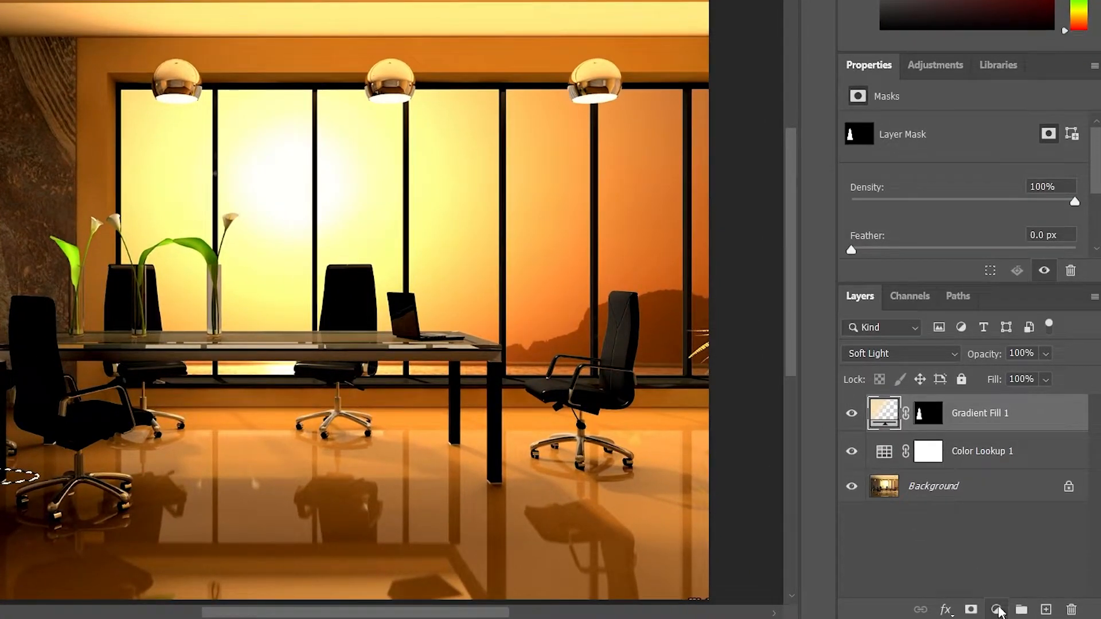
# Step: Add a second Gradient Fill layer to the ellipse using the Reflected style
pyautogui.click(997, 611)
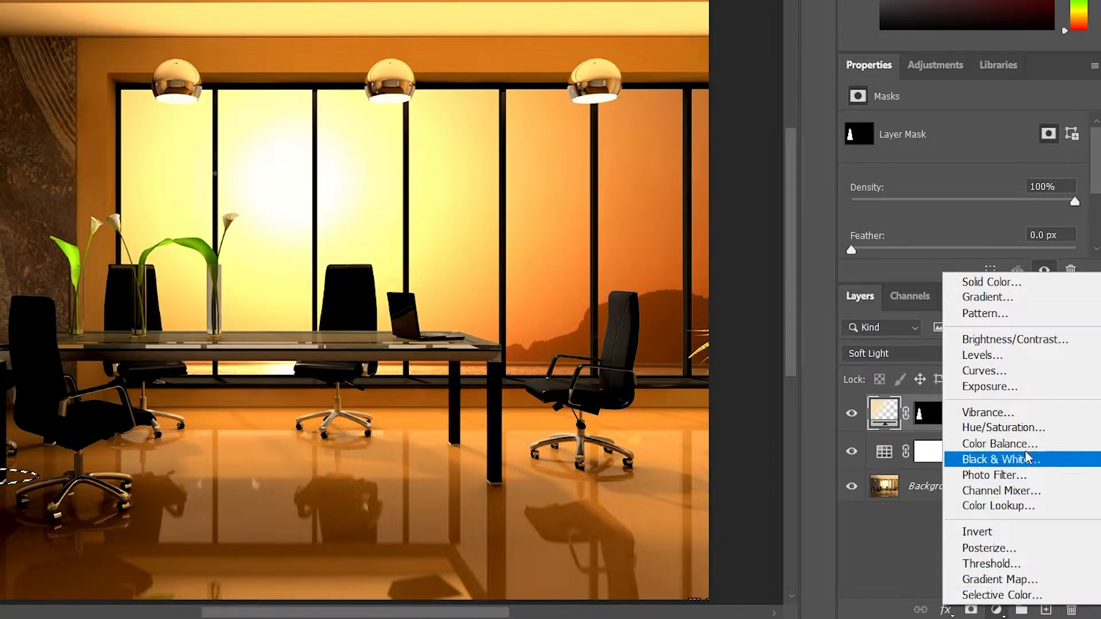
pyautogui.click(1053, 301)
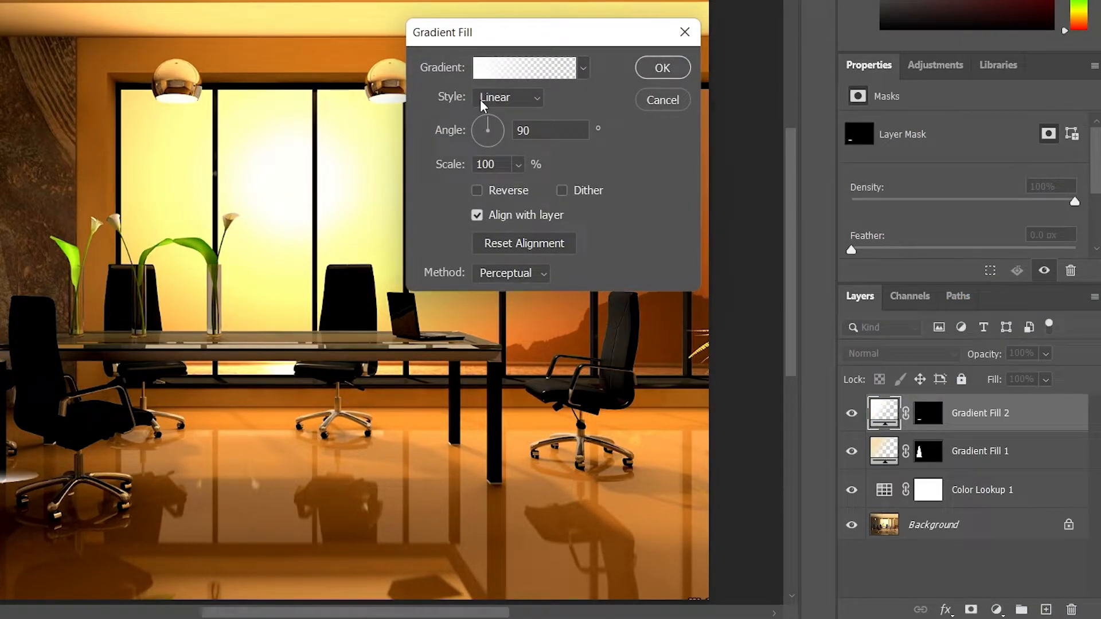
pyautogui.click(480, 98)
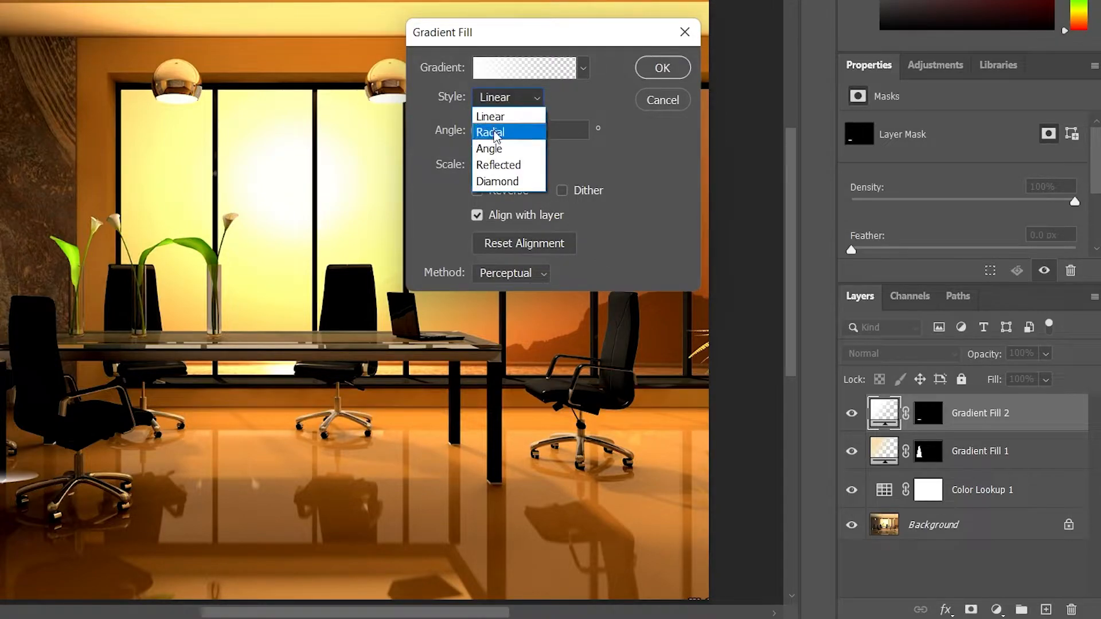
pyautogui.click(500, 165)
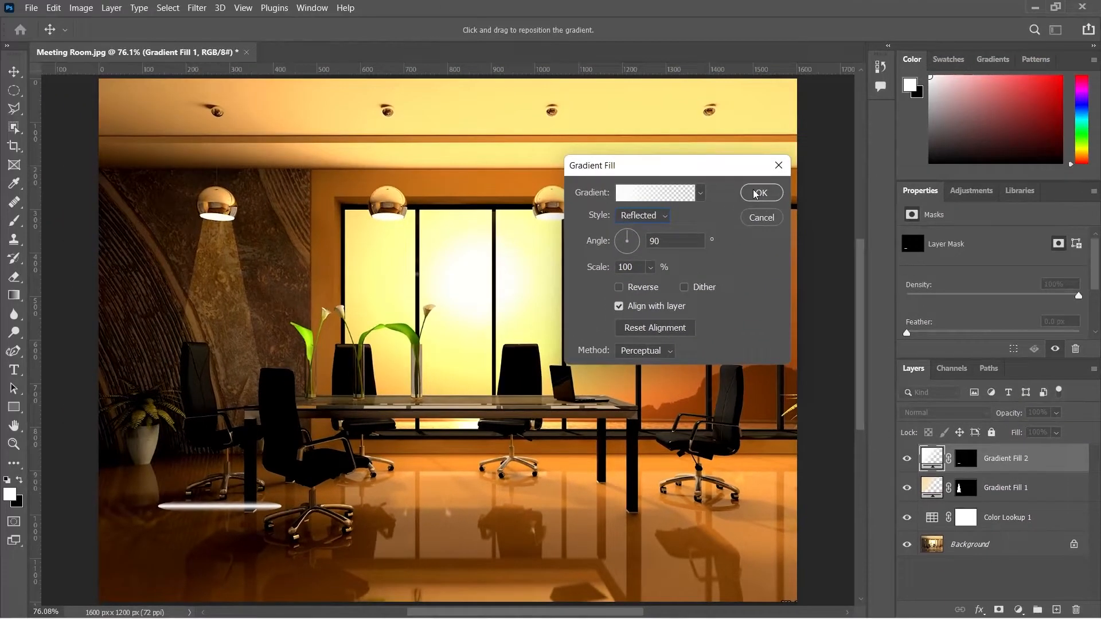
pyautogui.click(760, 193)
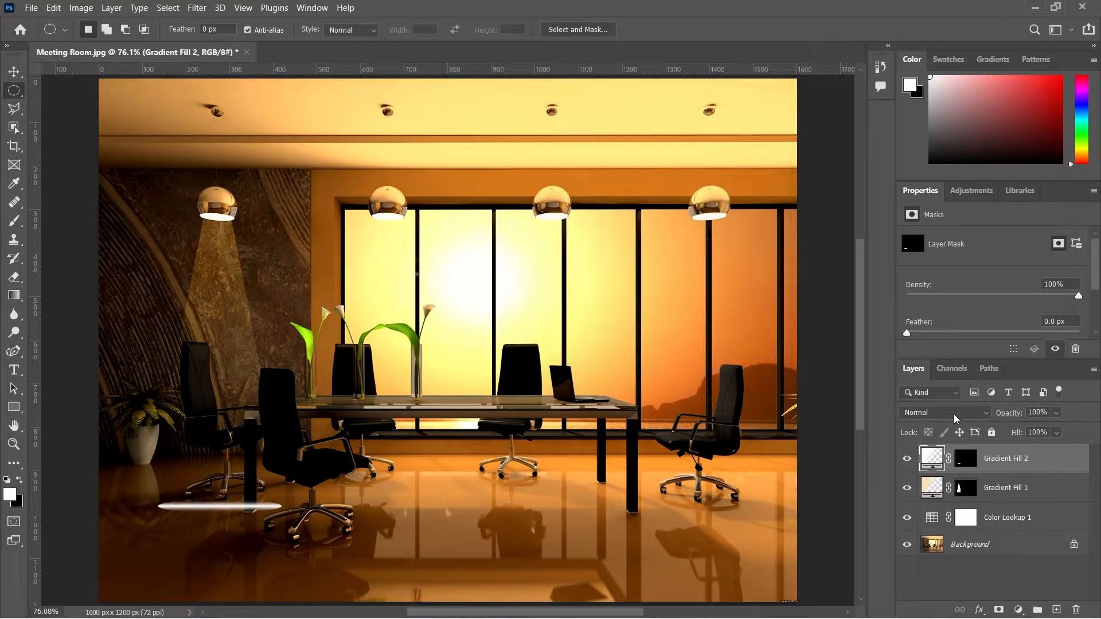
# Step: Set the floor glow layer's blend mode to Soft Light and nudge it slightly to the left
pyautogui.click(953, 417)
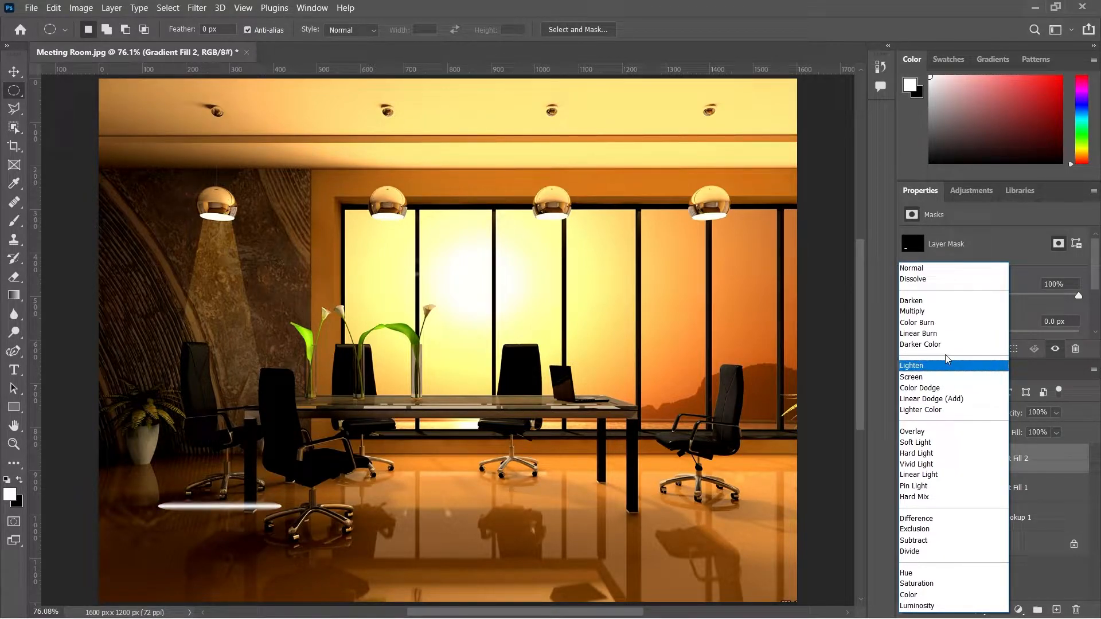
pyautogui.click(941, 444)
pyautogui.click(5, 70)
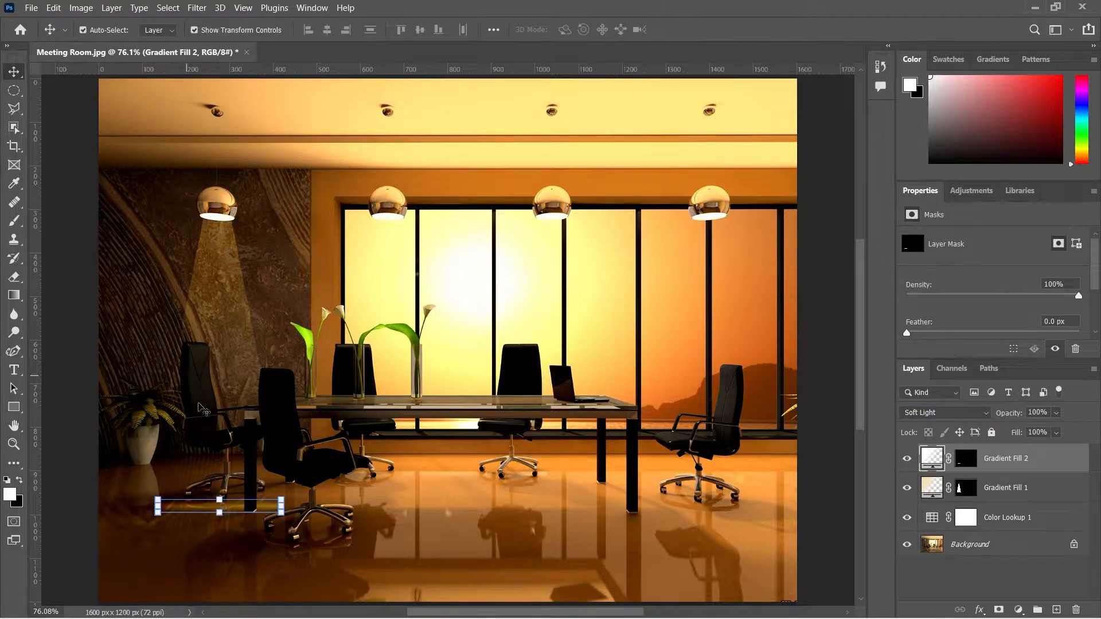
pyautogui.moveTo(239, 512); pyautogui.dragTo(233, 514)
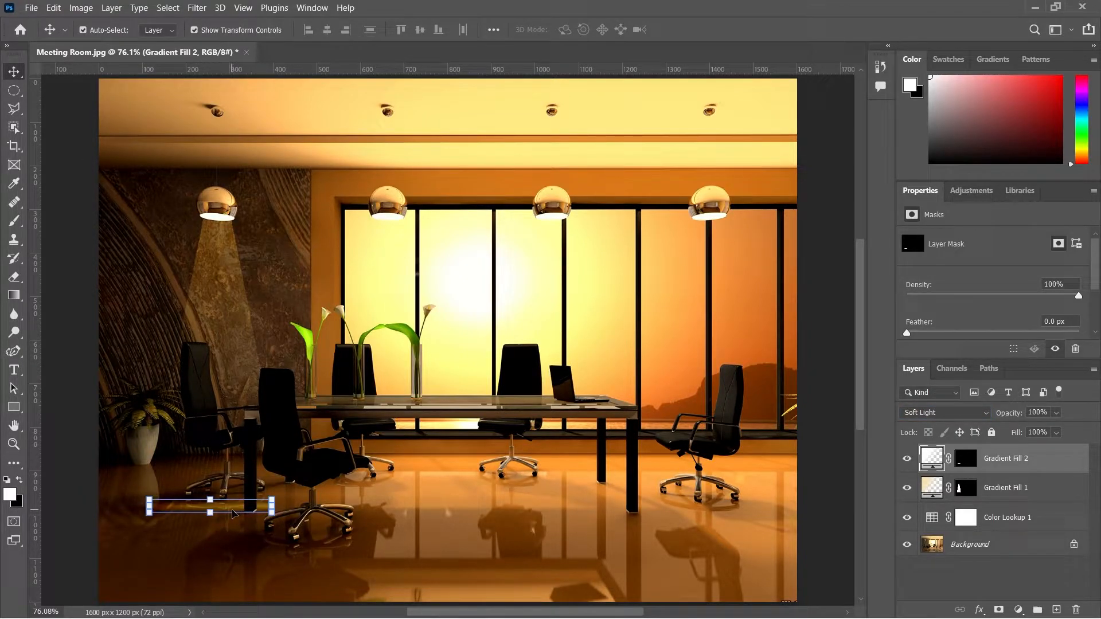
# Step: Convert the light beam gradient layer to a smart object and apply a Gaussian Blur with a 13-pixel radius
pyautogui.click(1019, 495)
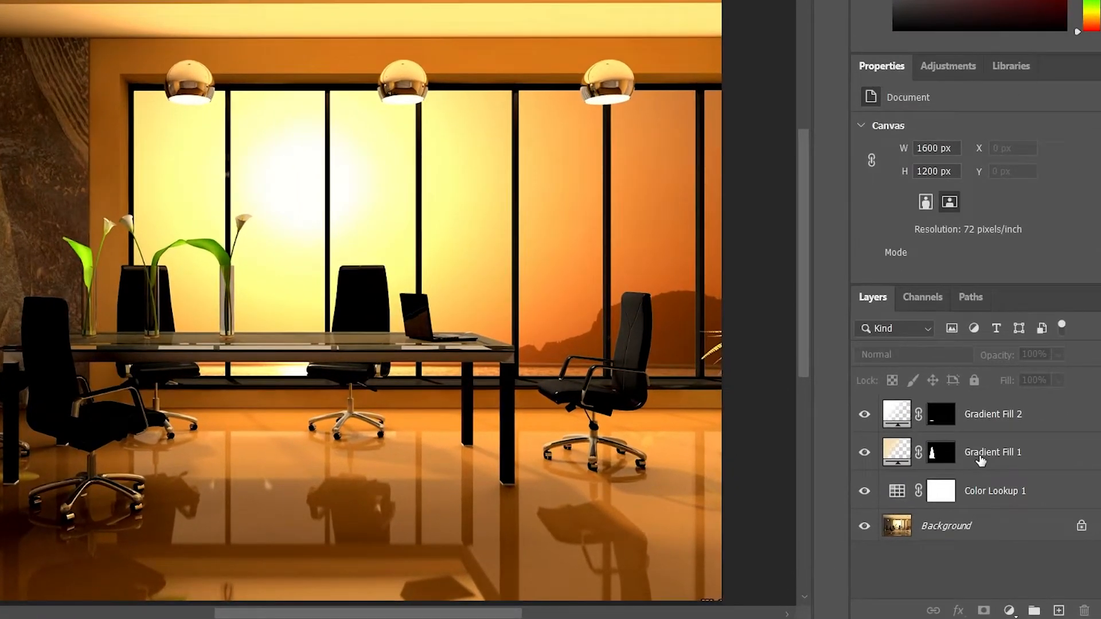
pyautogui.click(981, 457)
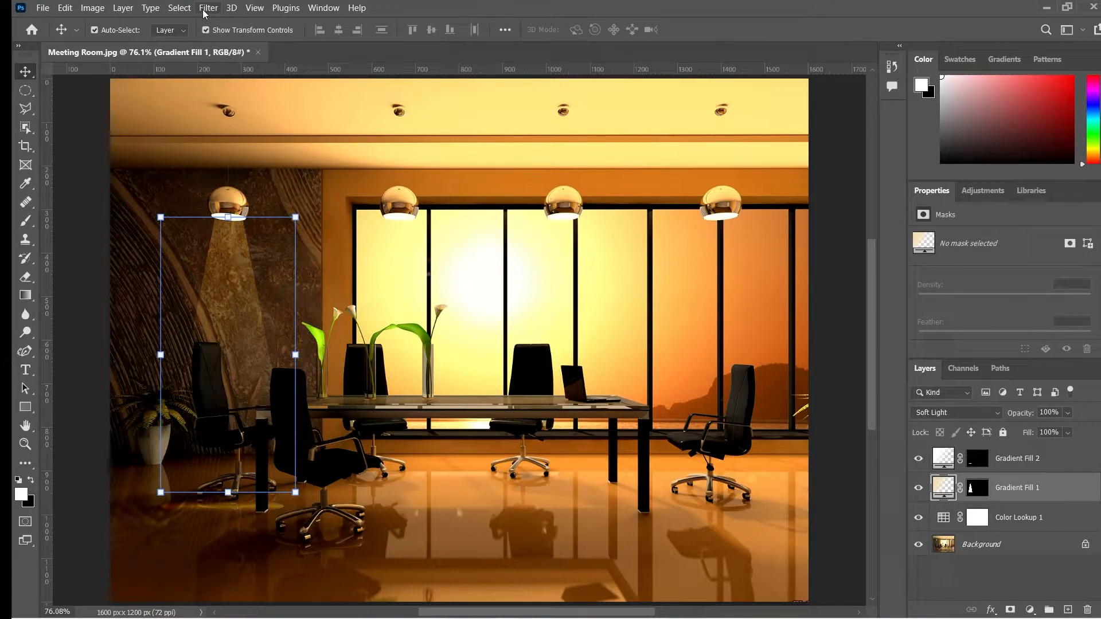
pyautogui.click(207, 8)
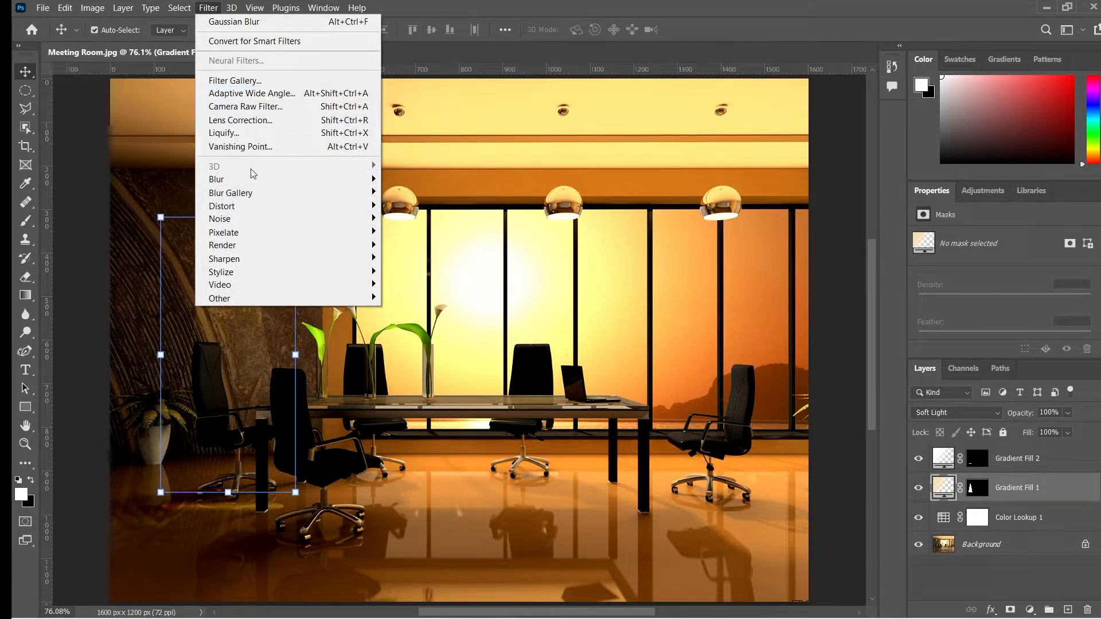
pyautogui.moveTo(257, 185)
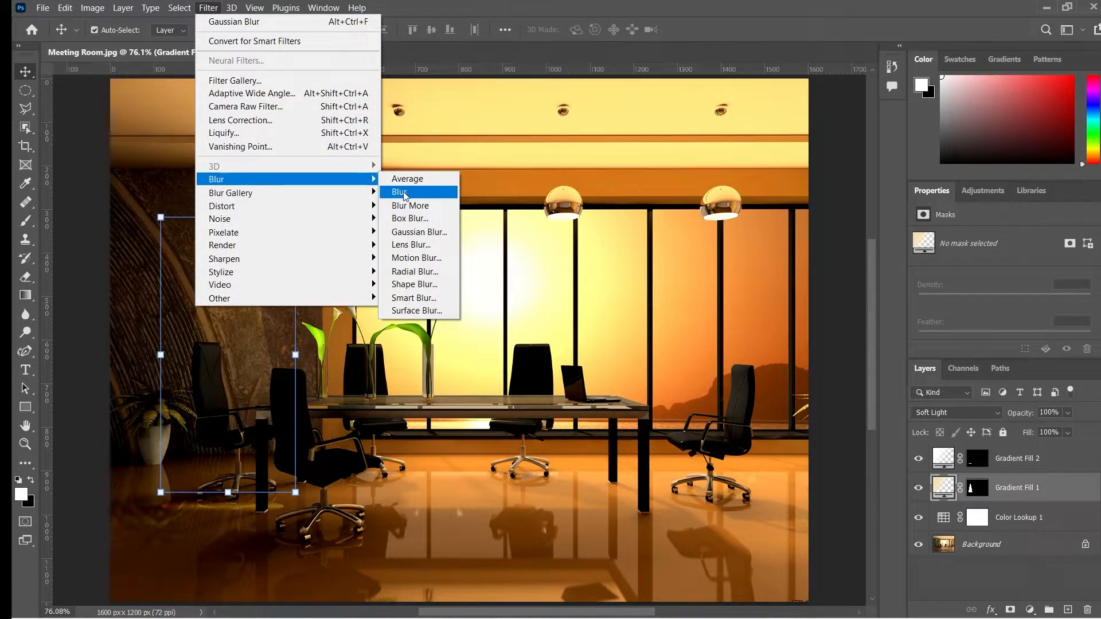
pyautogui.click(423, 235)
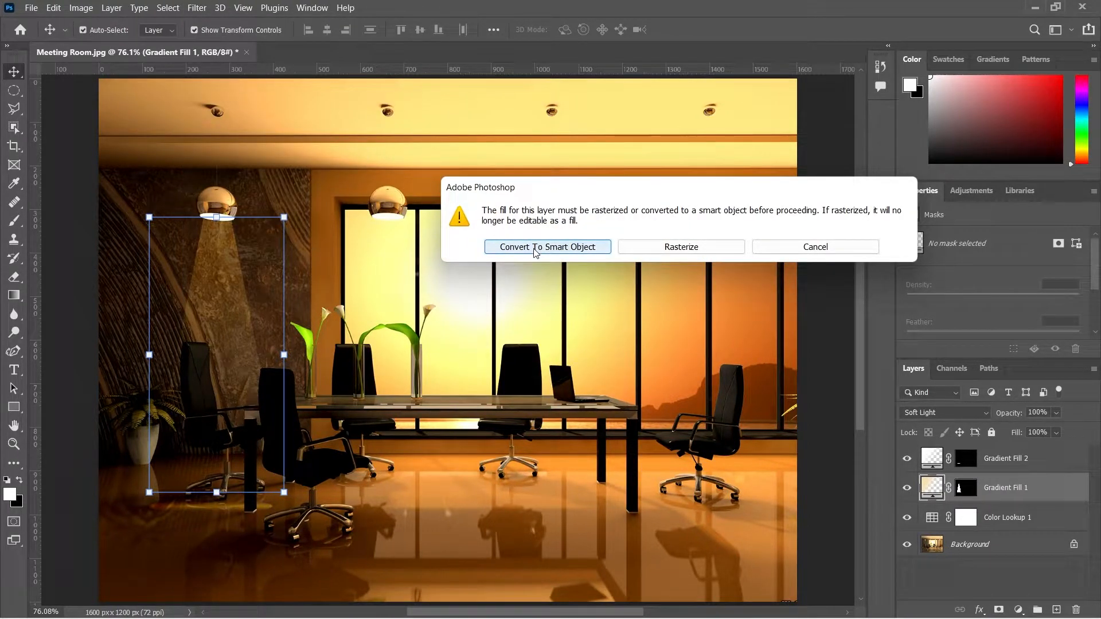
pyautogui.click(535, 248)
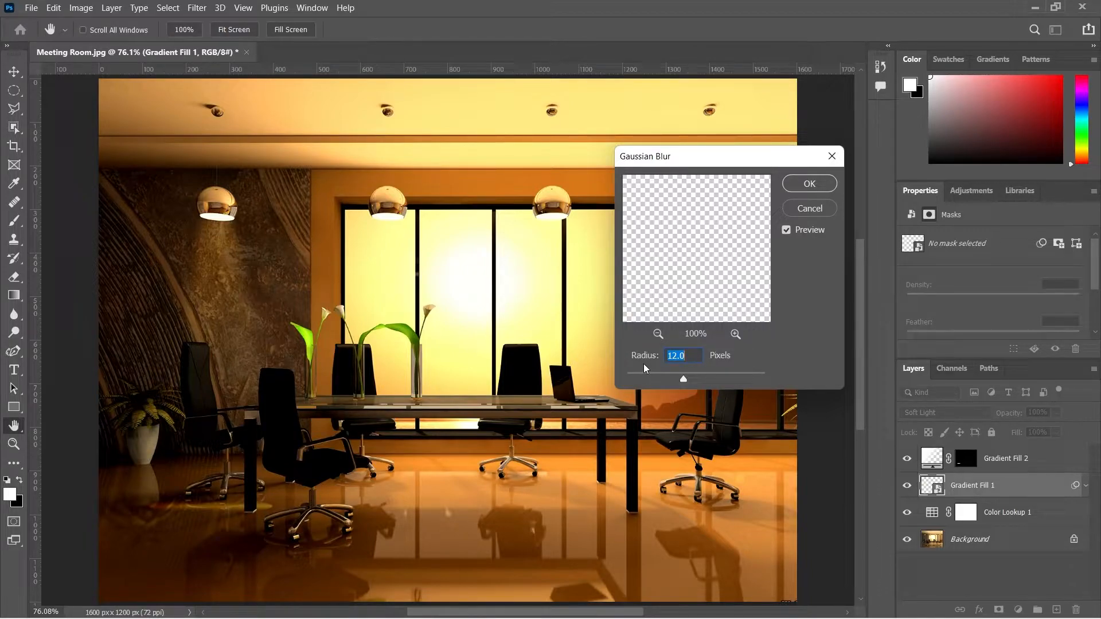
pyautogui.write('13')
pyautogui.click(808, 185)
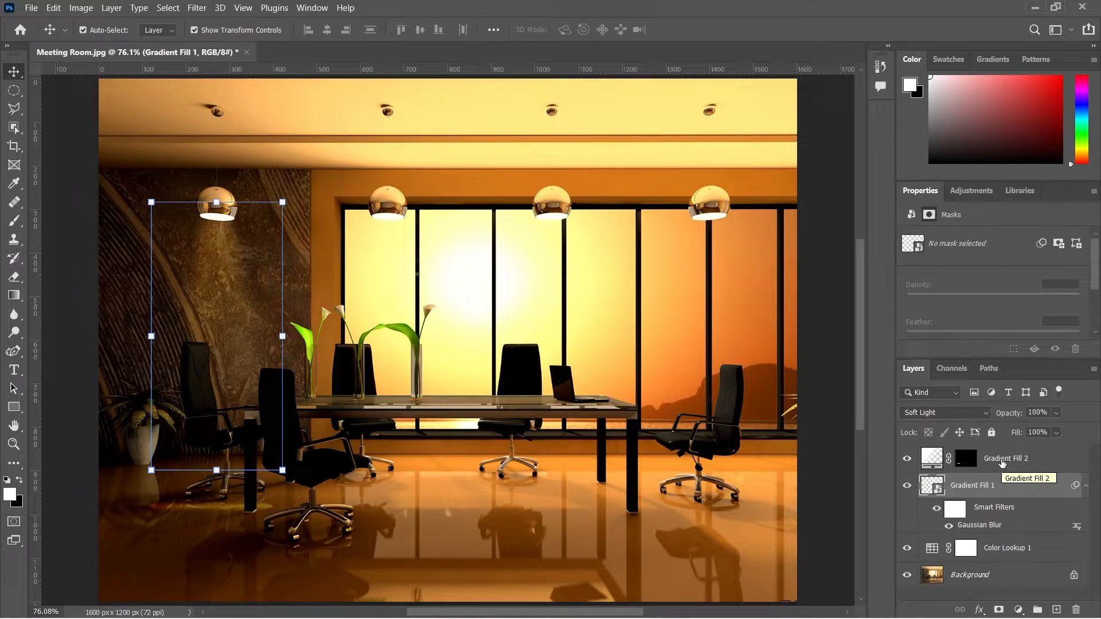
# Step: Convert the floor glow gradient layer to a smart object and apply the same 13-pixel Gaussian Blur
pyautogui.click(1002, 463)
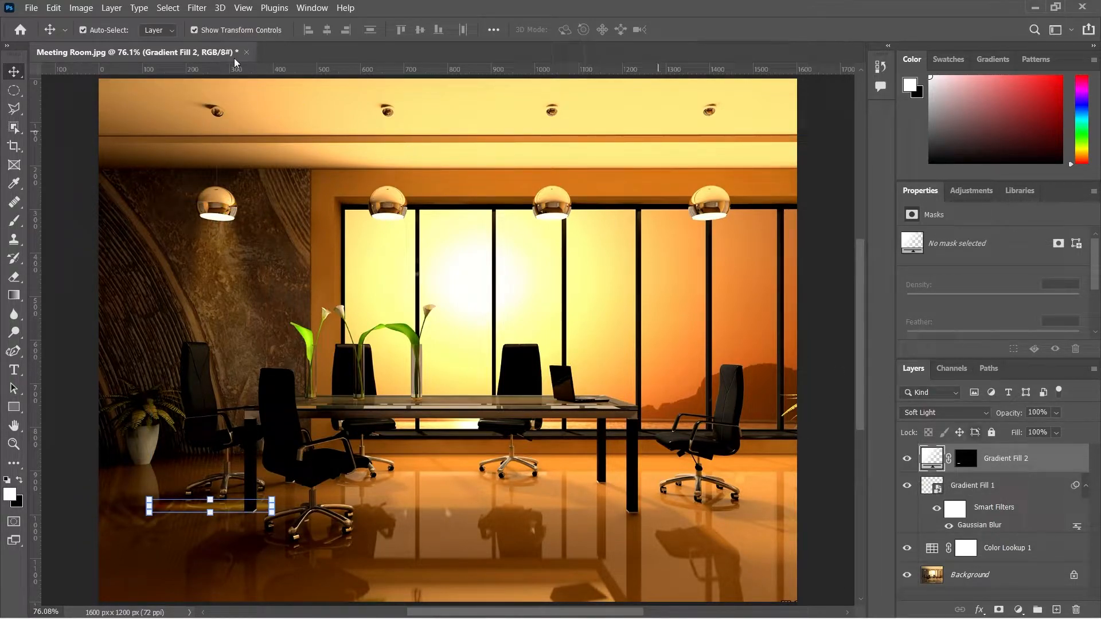
pyautogui.click(197, 7)
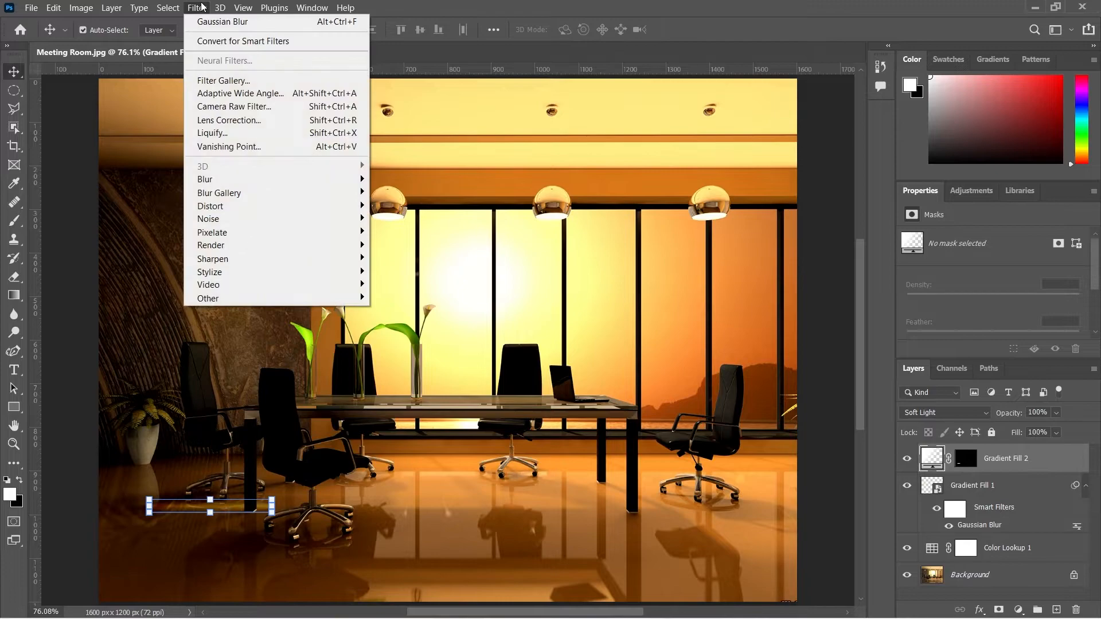
pyautogui.moveTo(235, 179)
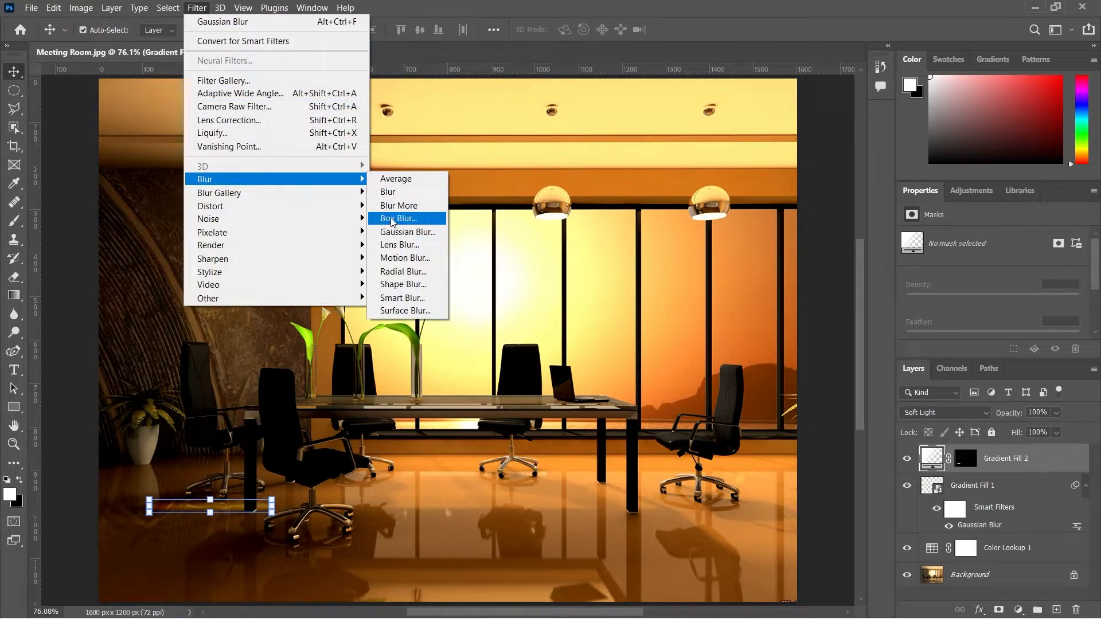
pyautogui.click(393, 231)
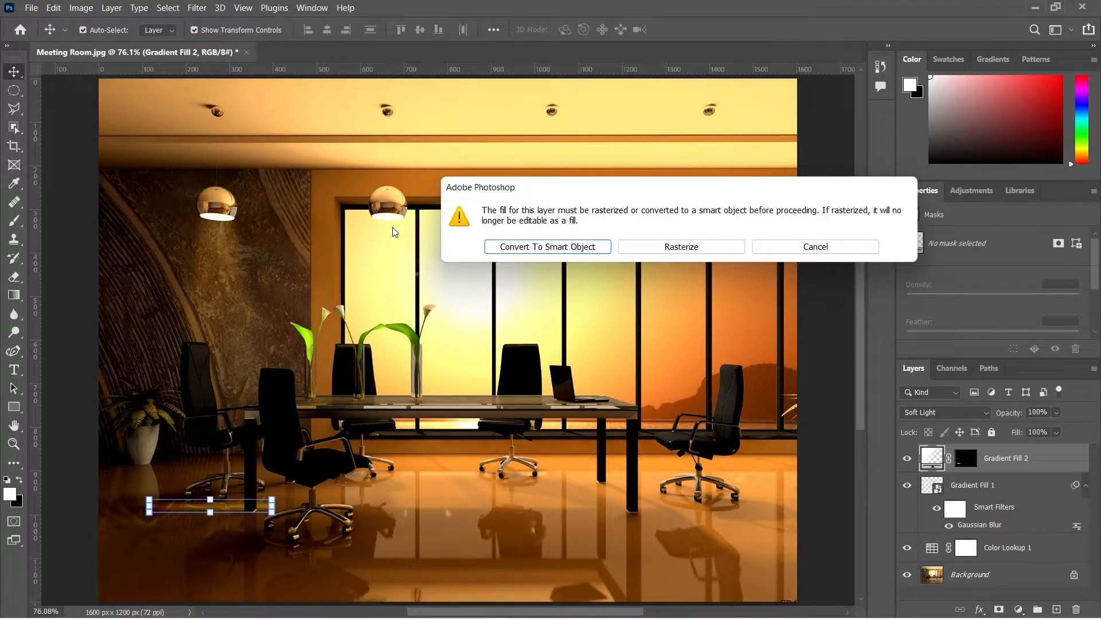
pyautogui.click(525, 248)
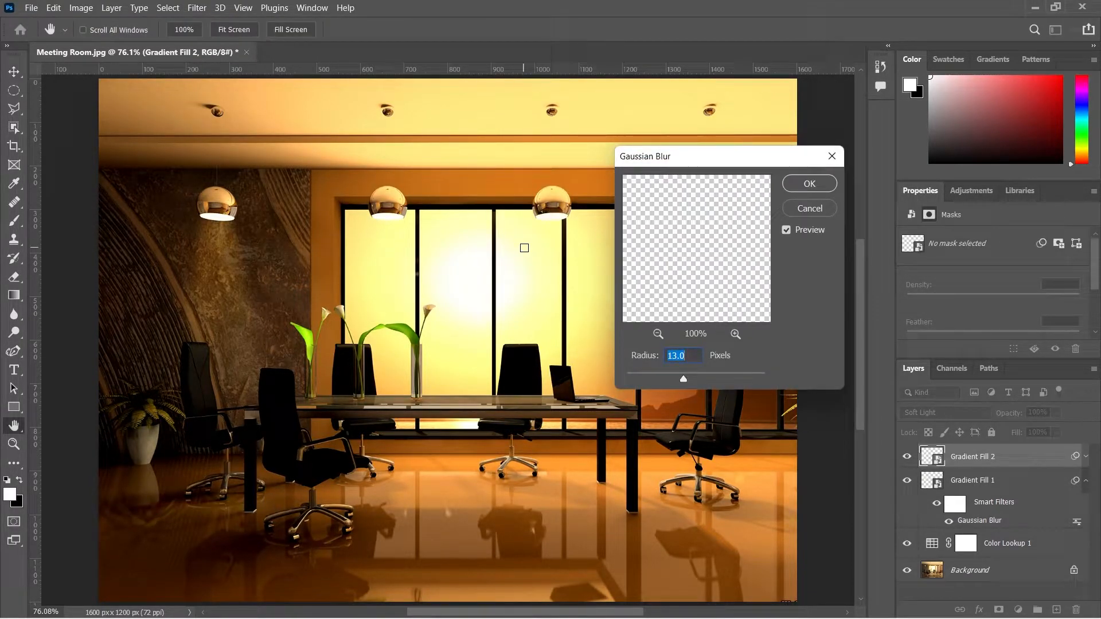
pyautogui.click(801, 188)
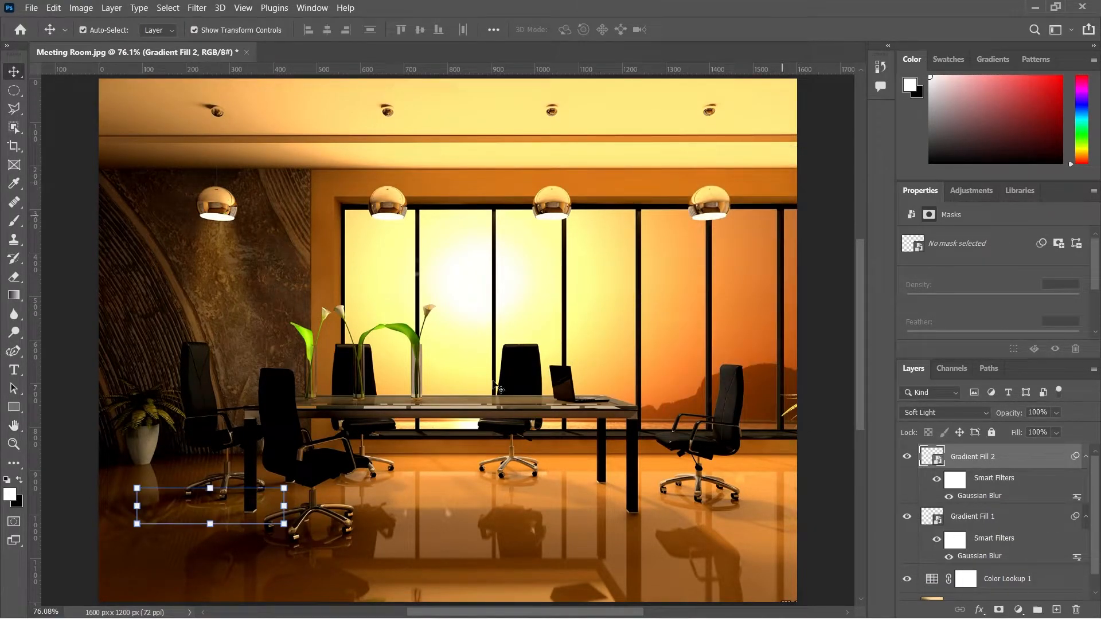
# Step: Put both gradient fill layers into a new group and set the group's blend mode to Soft Light
pyautogui.click(315, 533)
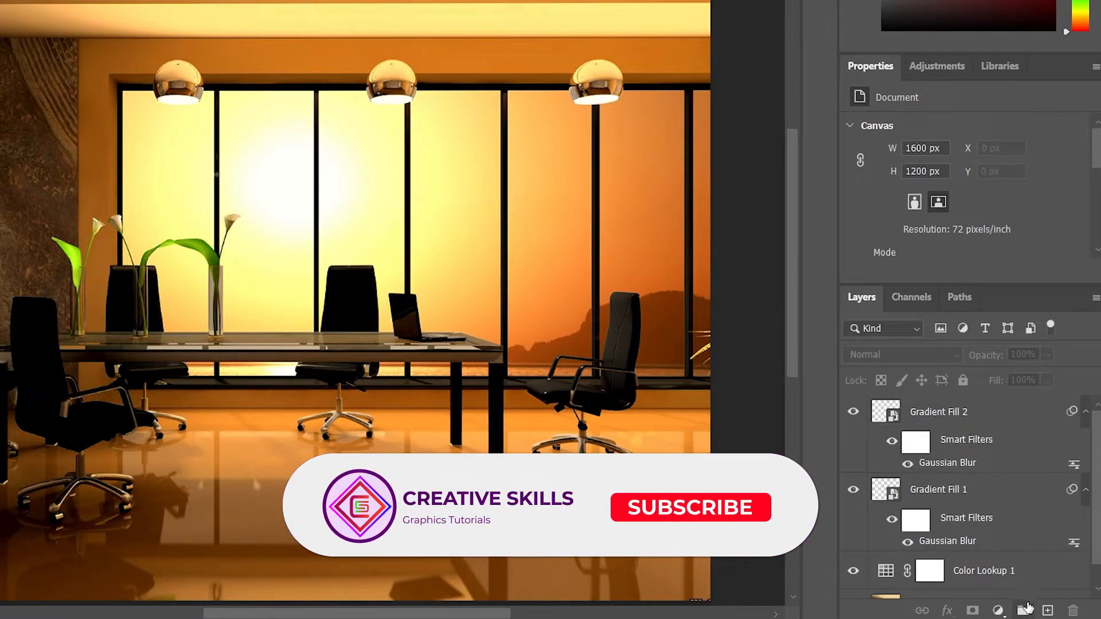
pyautogui.click(1024, 611)
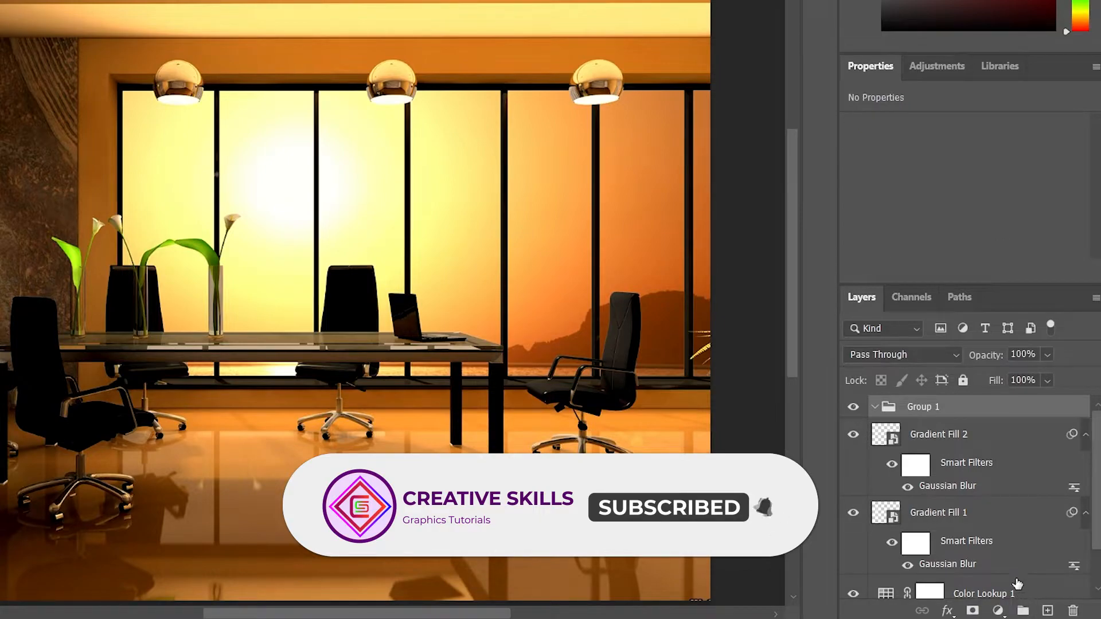
pyautogui.click(964, 433)
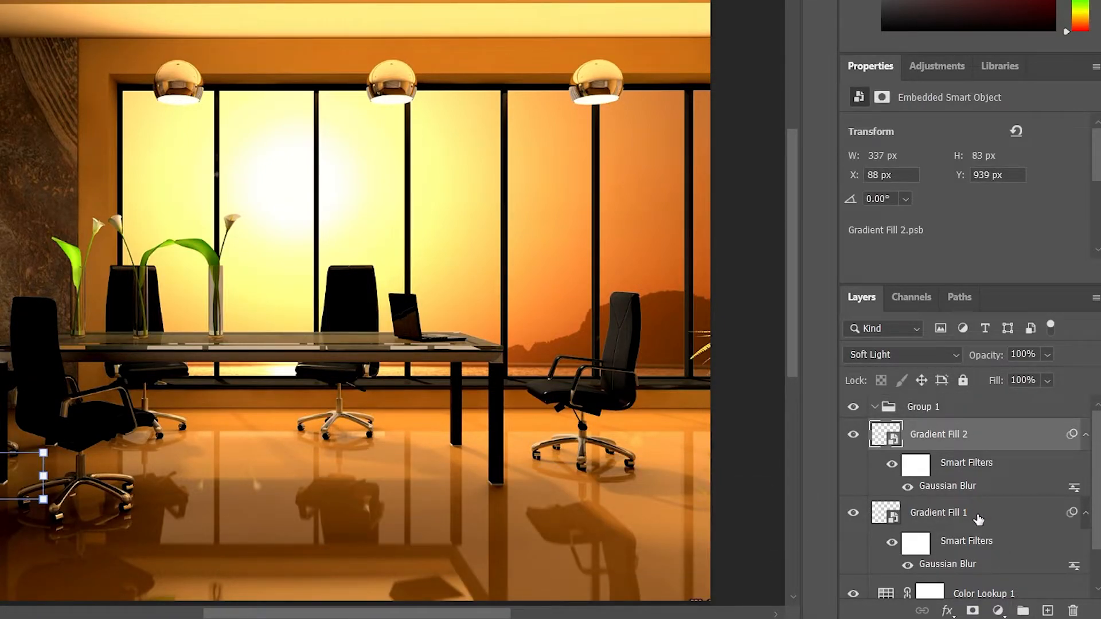
pyautogui.keyDown('shift'); pyautogui.click(979, 519); pyautogui.keyUp('shift')
pyautogui.moveTo(955, 441); pyautogui.dragTo(944, 408)
pyautogui.click(876, 407)
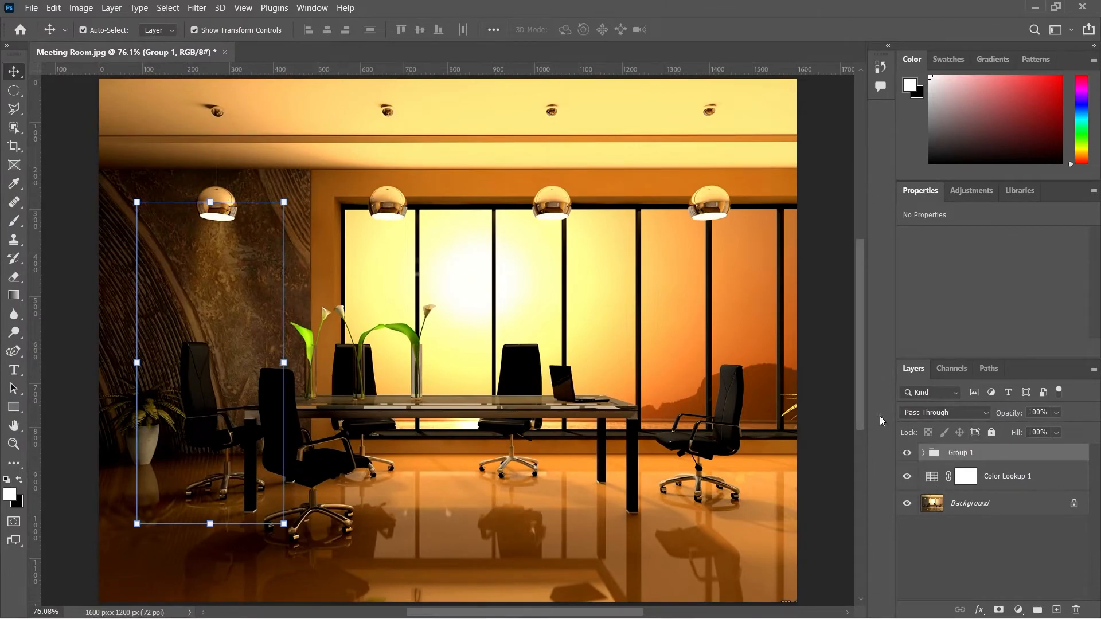
pyautogui.click(915, 413)
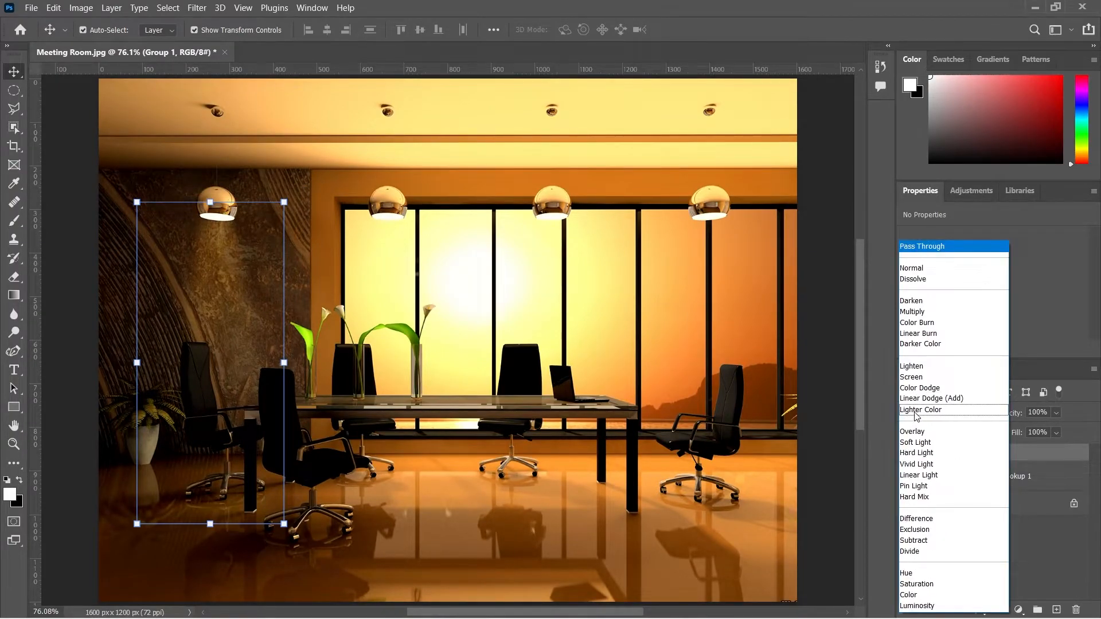
pyautogui.click(924, 440)
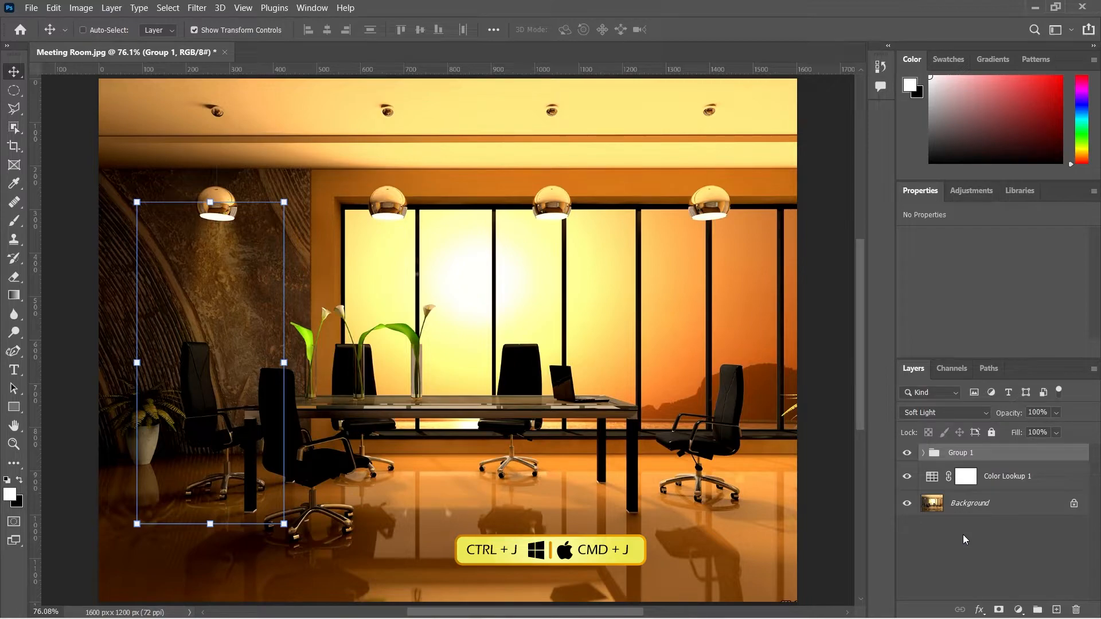
# Step: Duplicate the group and move the copied beam and glow under the rightmost pendant lamp
pyautogui.hotkey('ctrl', 'j')
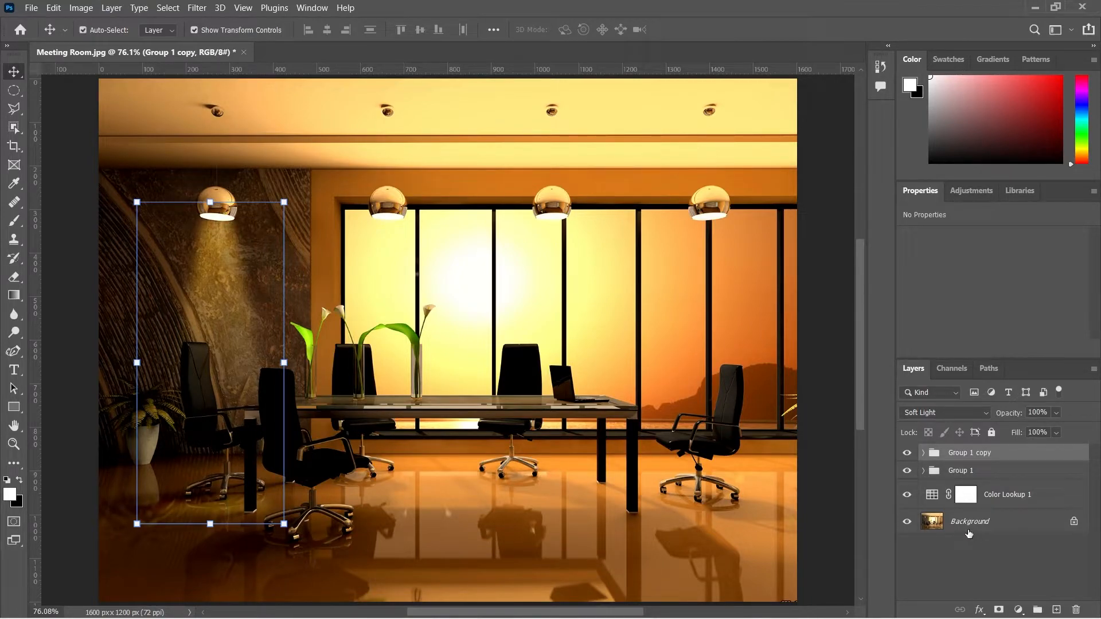
pyautogui.click(924, 454)
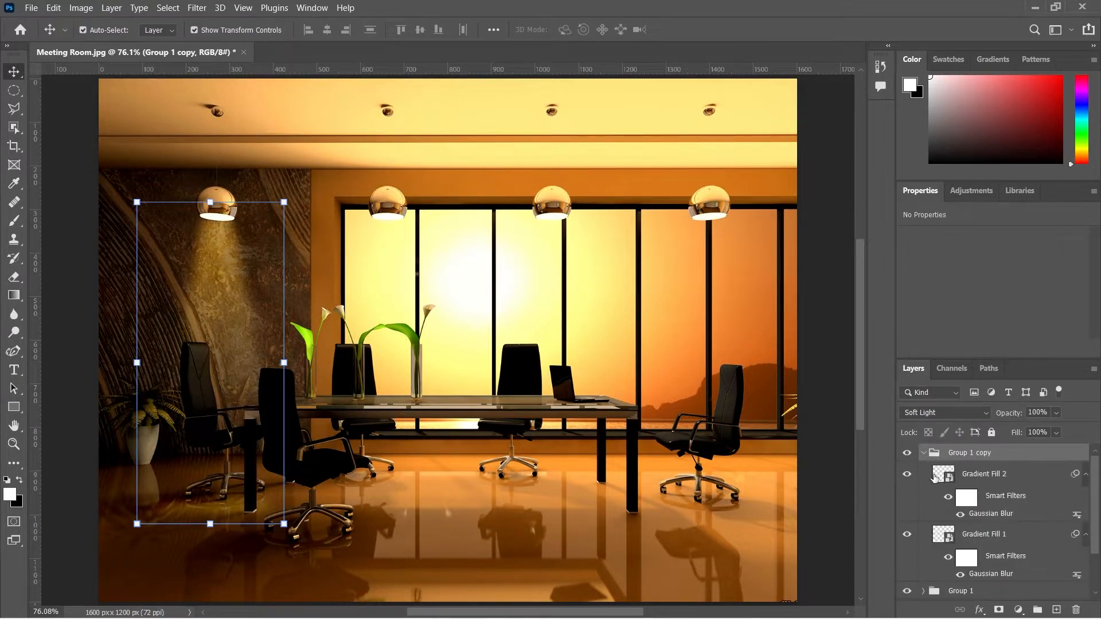
pyautogui.click(985, 476)
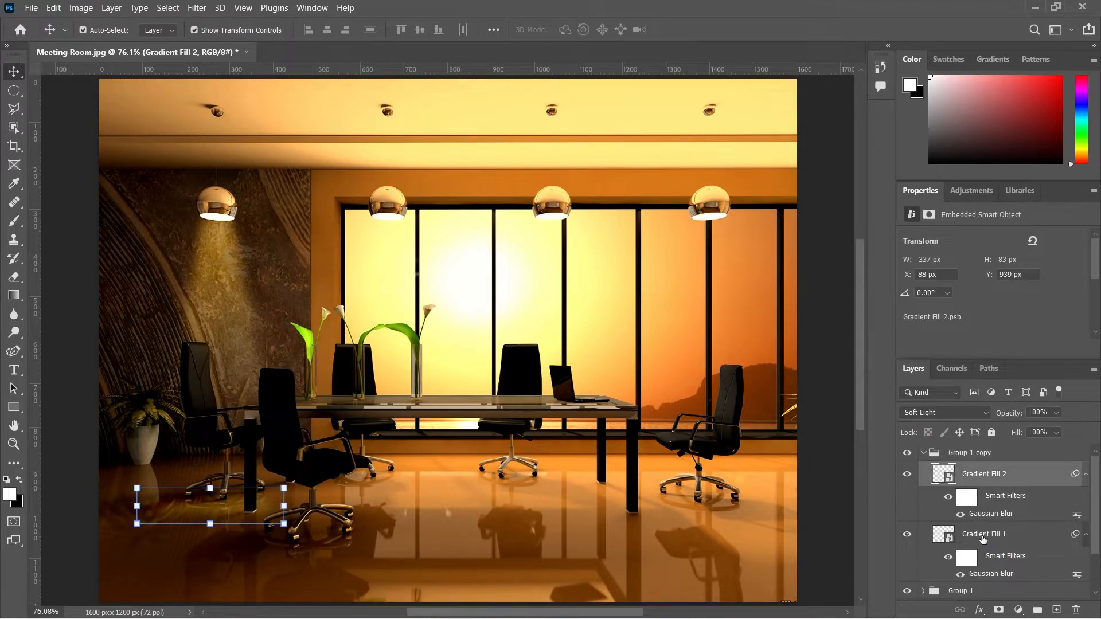
pyautogui.keyDown('shift'); pyautogui.click(983, 536); pyautogui.keyUp('shift')
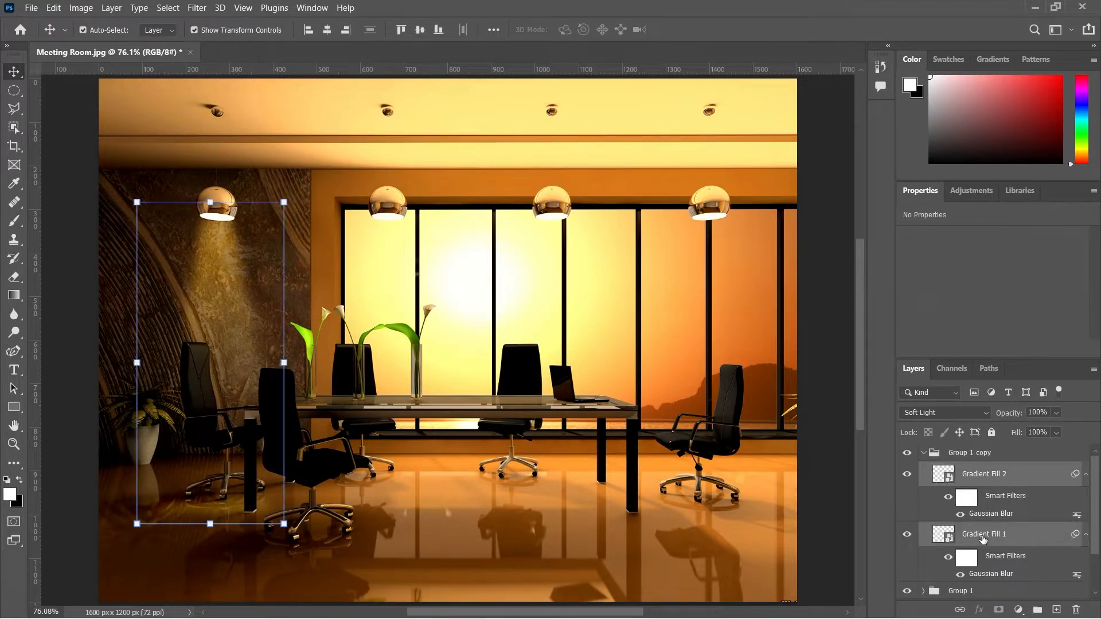
pyautogui.hotkey('ctrl', 't')
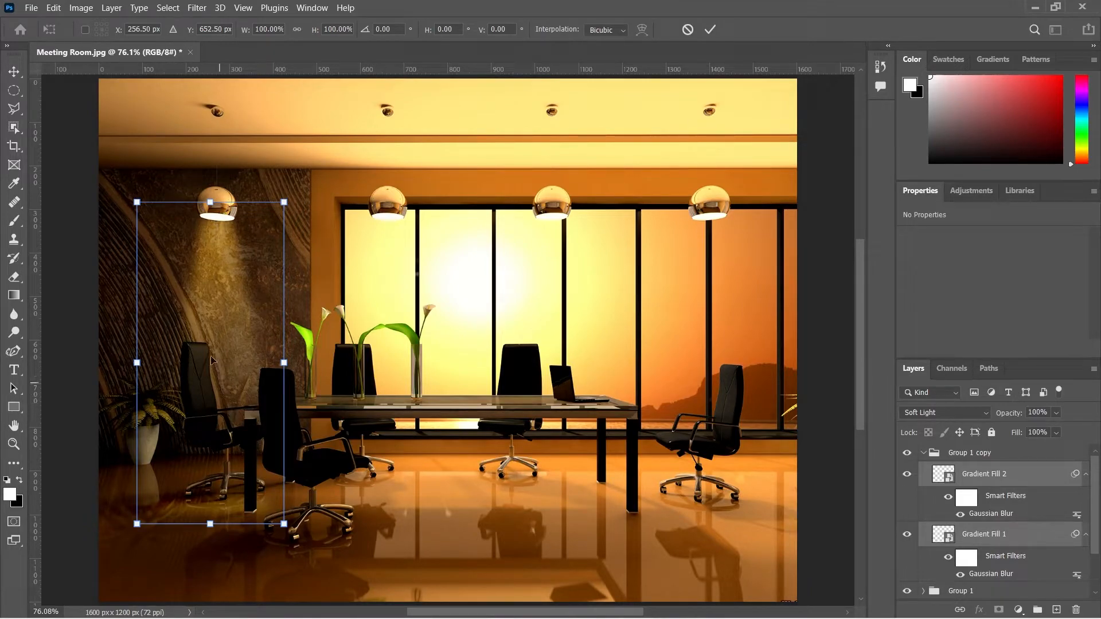
pyautogui.moveTo(215, 328); pyautogui.dragTo(707, 328)
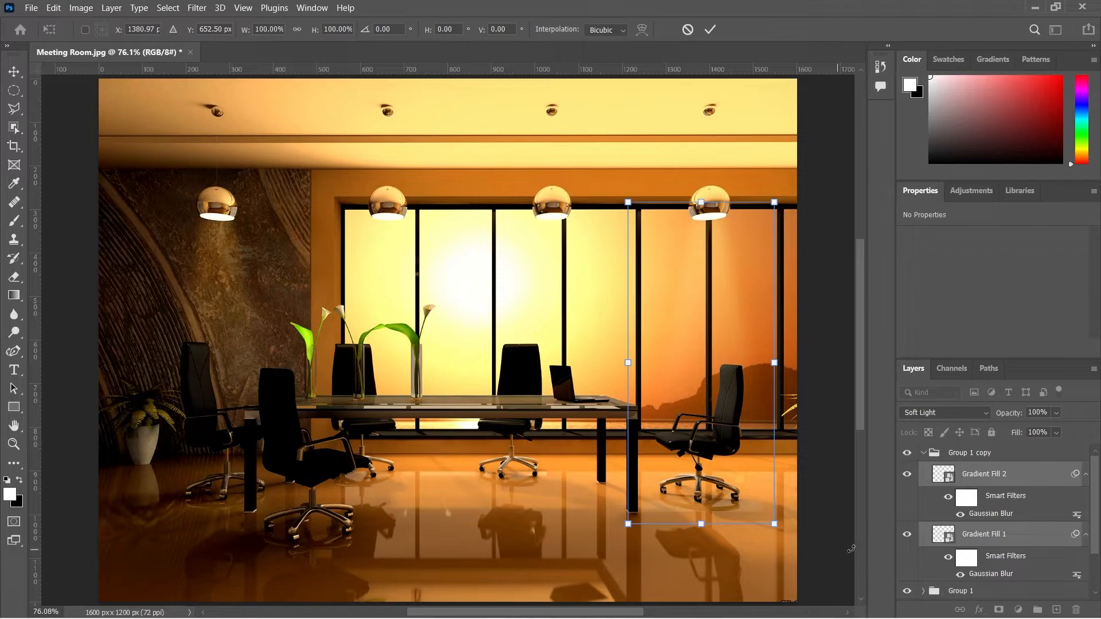
# Step: Set the copied group's blend mode to Overlay
pyautogui.click(924, 453)
pyautogui.click(921, 416)
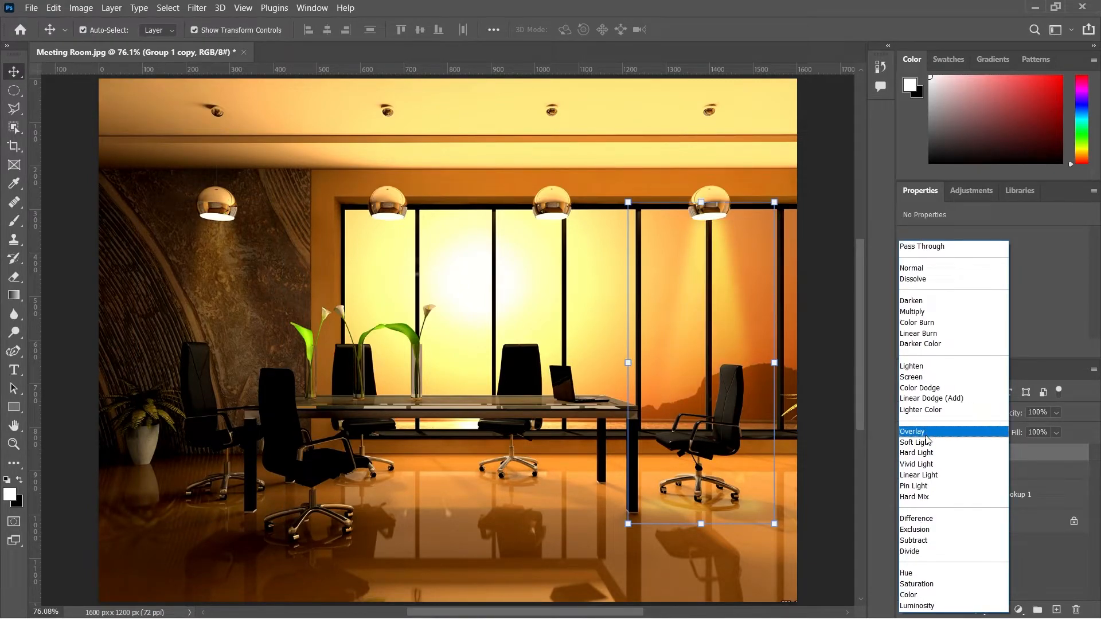
pyautogui.click(925, 434)
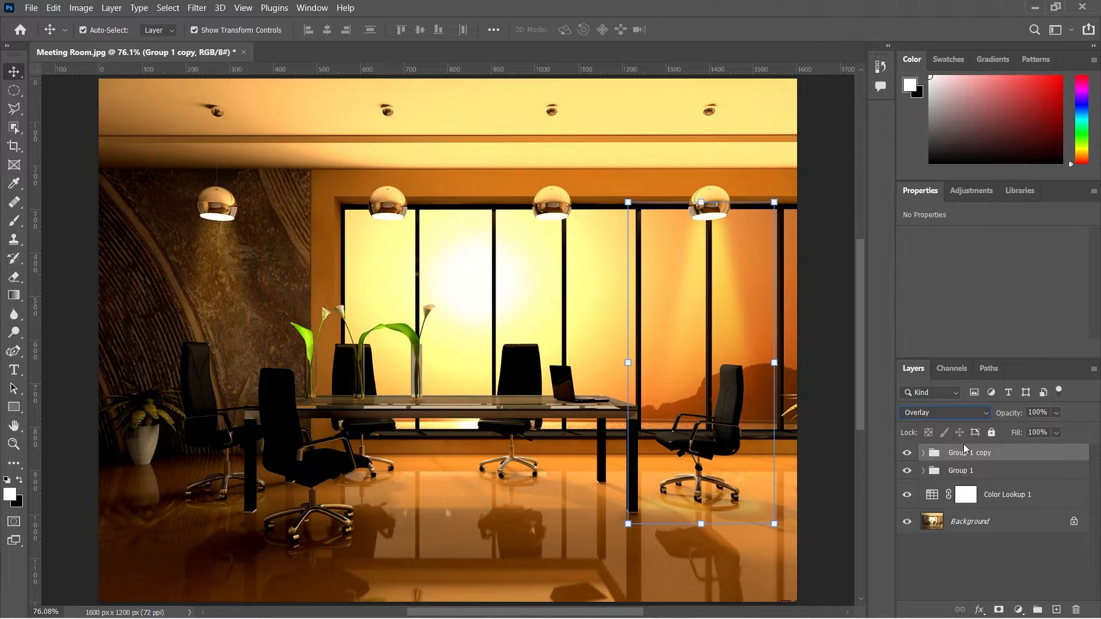
# Step: Duplicate the Overlay group and move the new copy under the third pendant lamp
pyautogui.hotkey('ctrl', 'j')
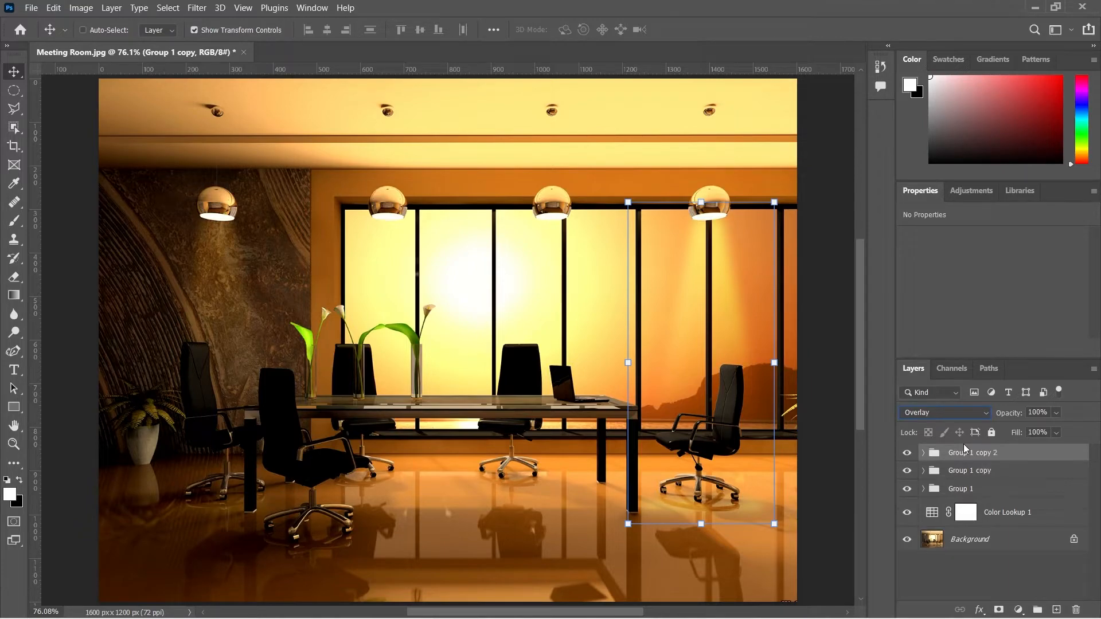
pyautogui.hotkey('ctrl', 't')
pyautogui.moveTo(710, 258); pyautogui.dragTo(551, 280)
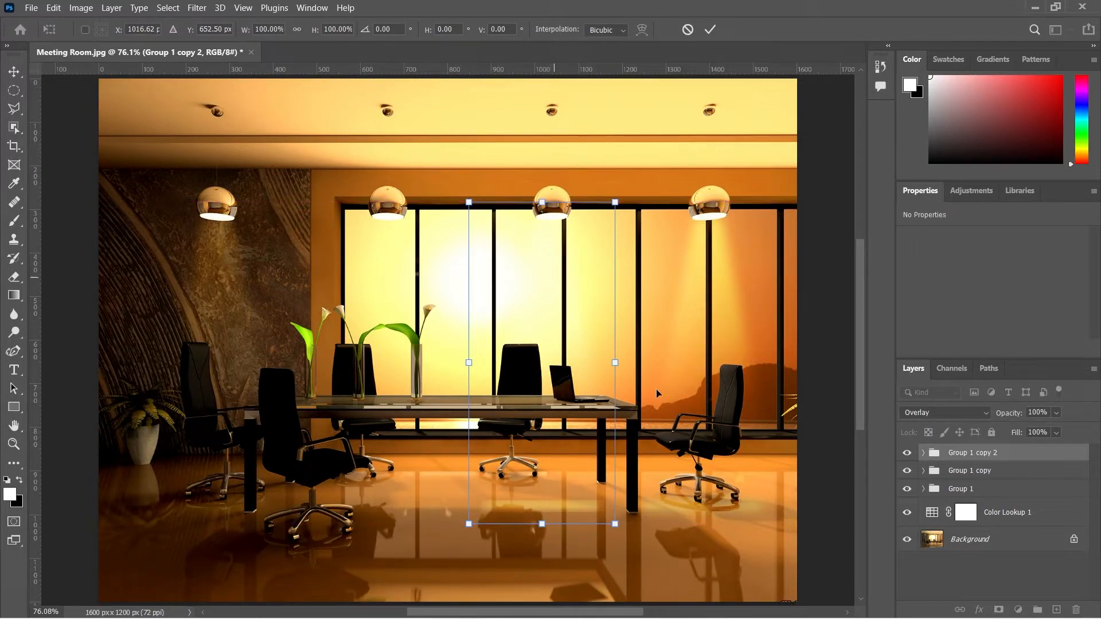
# Step: Move the third lamp's floor glow layer up onto the table top
pyautogui.click(923, 454)
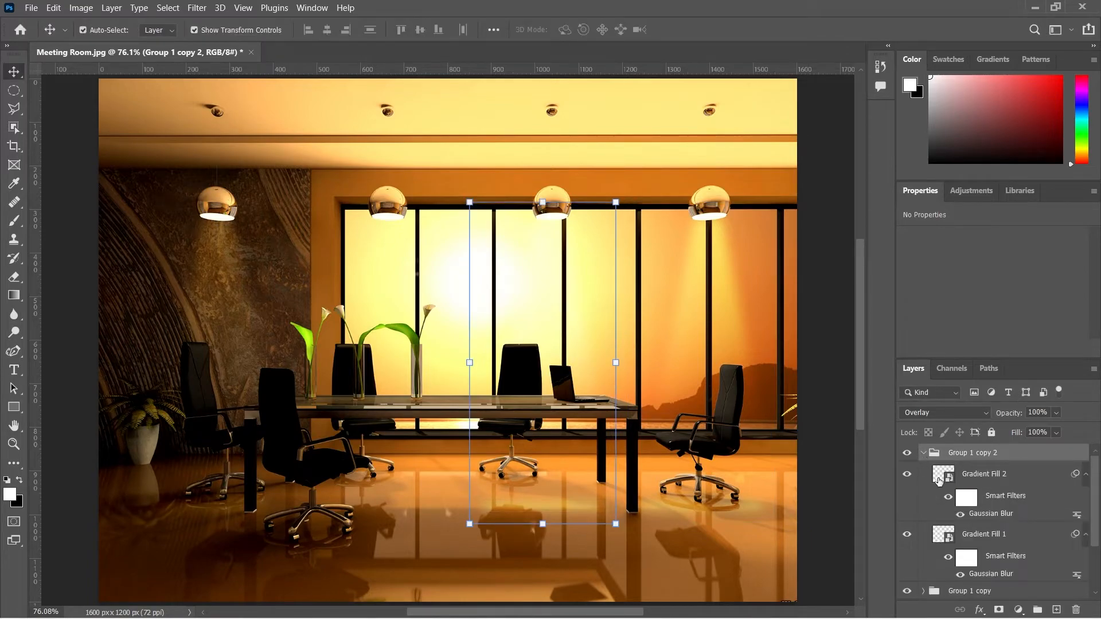
pyautogui.click(1005, 536)
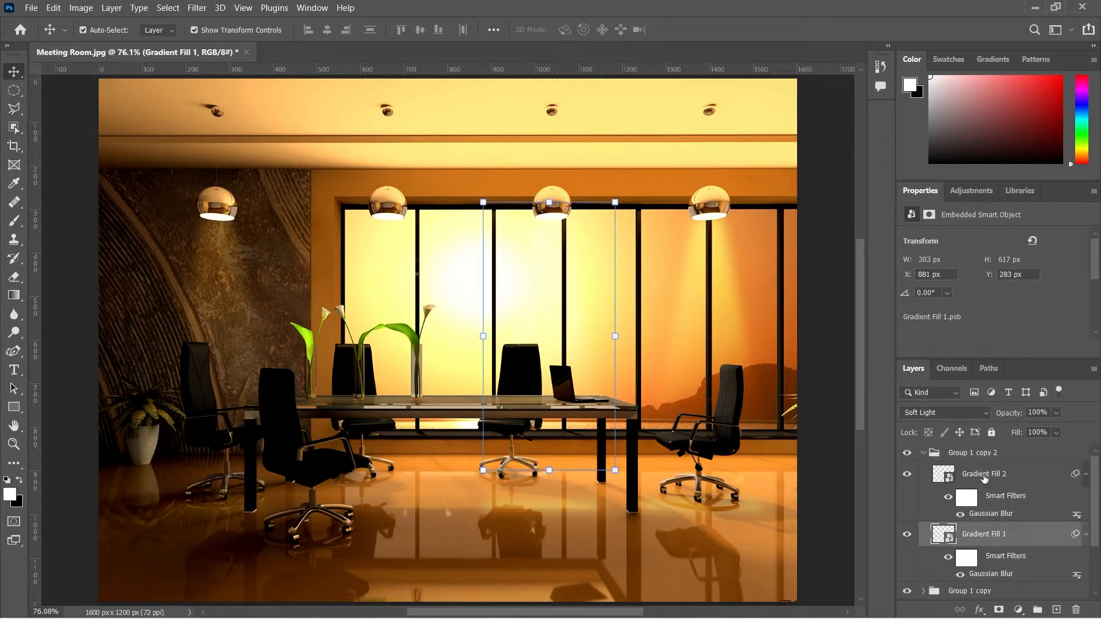
pyautogui.click(985, 476)
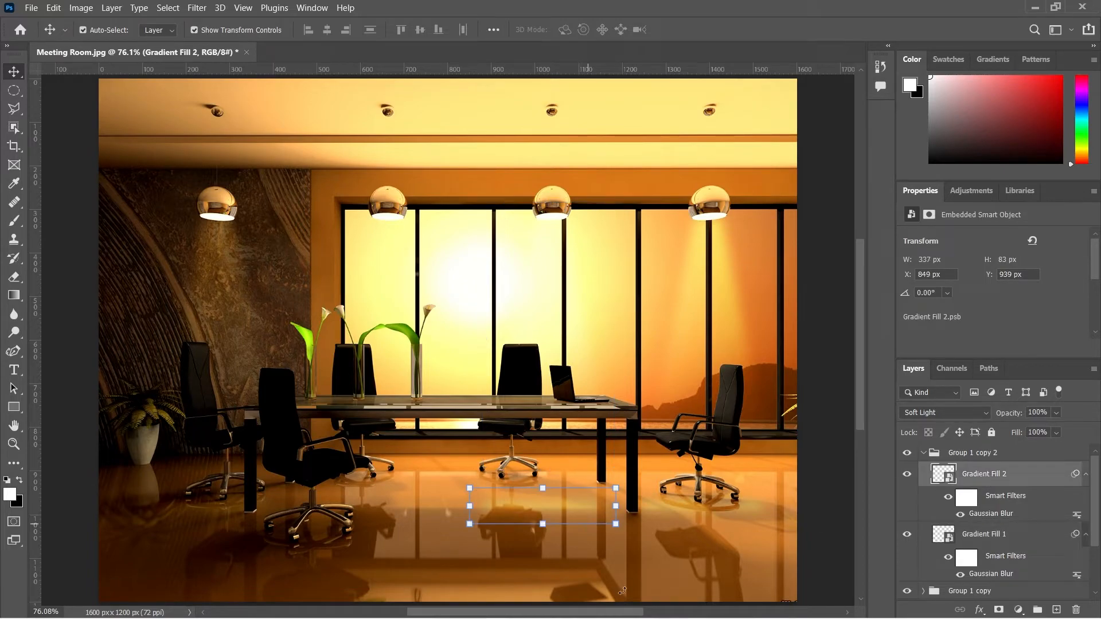
pyautogui.moveTo(535, 510); pyautogui.dragTo(534, 411)
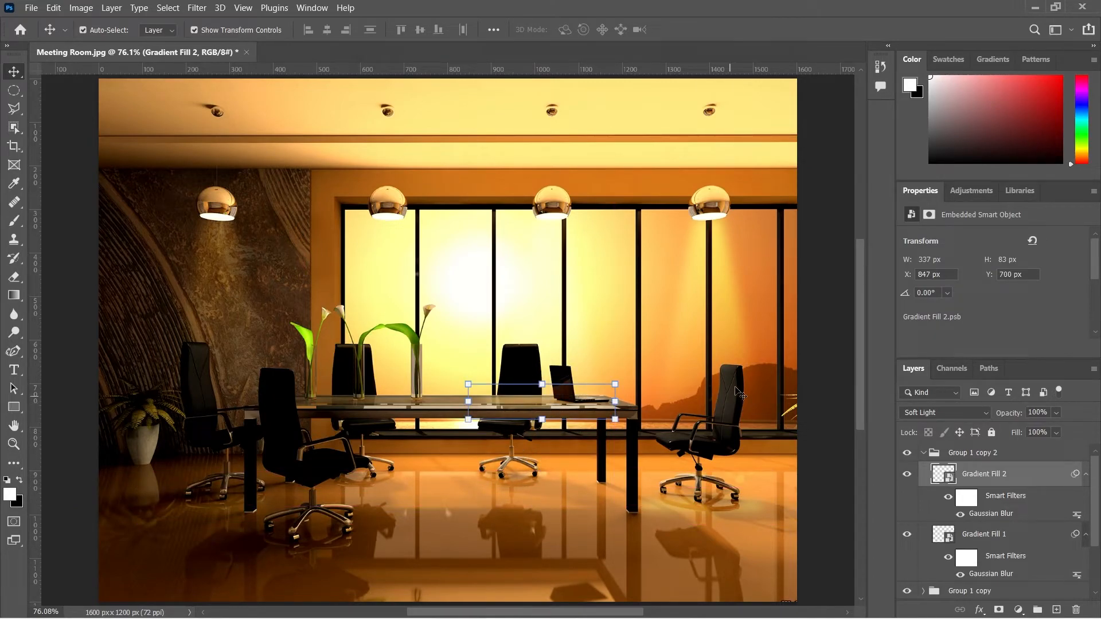
# Step: Set both gradient fill layers inside this group to the Overlay blend mode
pyautogui.click(921, 413)
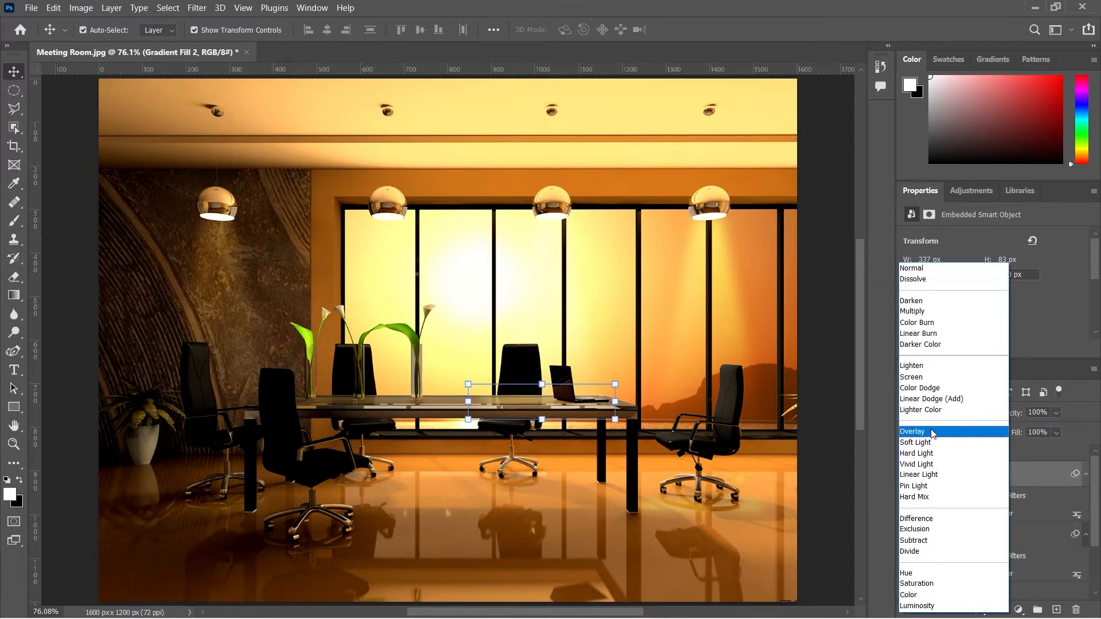
pyautogui.click(932, 434)
pyautogui.click(982, 539)
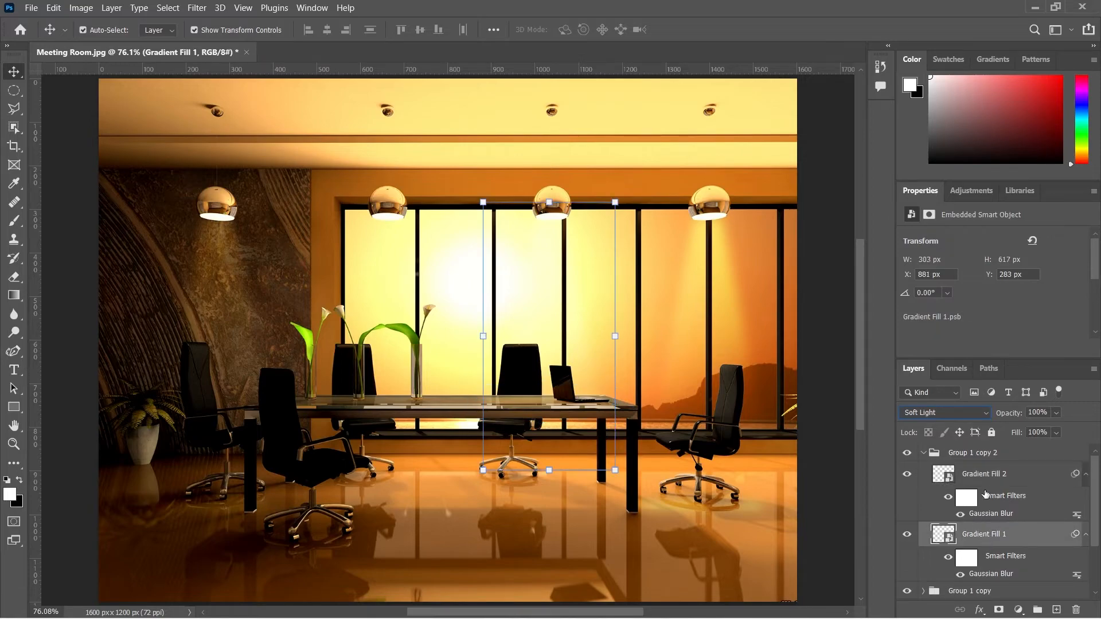
pyautogui.click(963, 418)
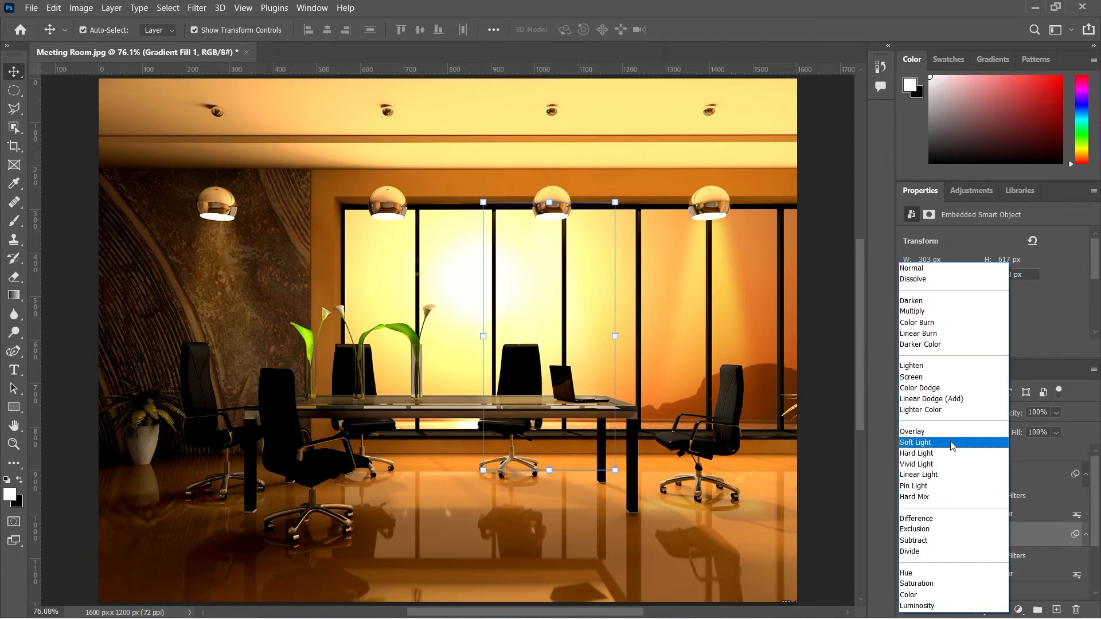
pyautogui.click(996, 432)
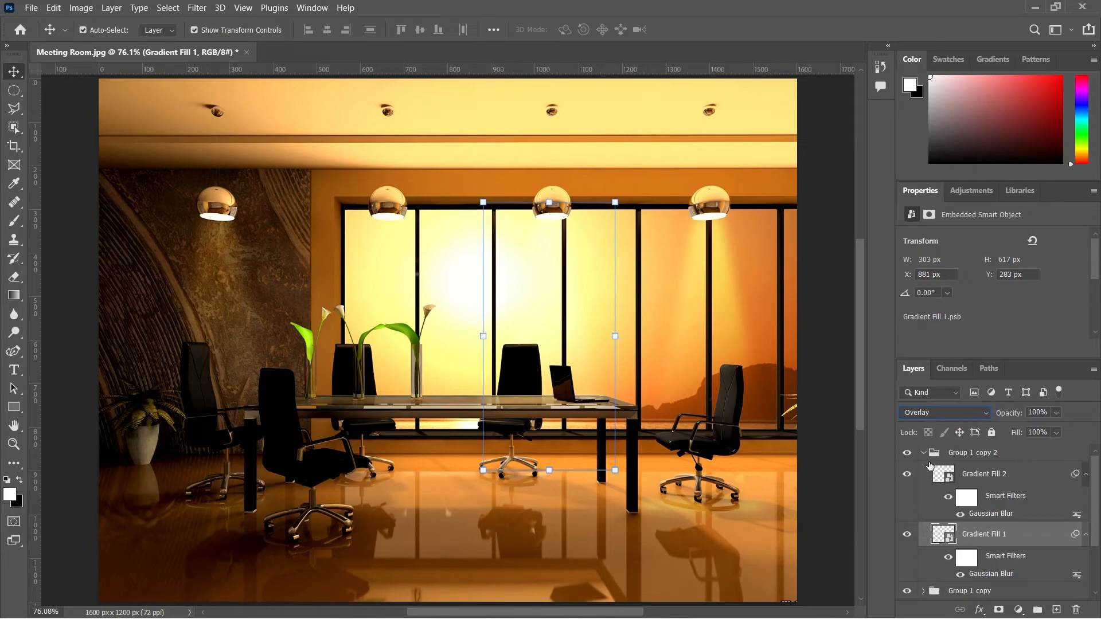
pyautogui.click(923, 454)
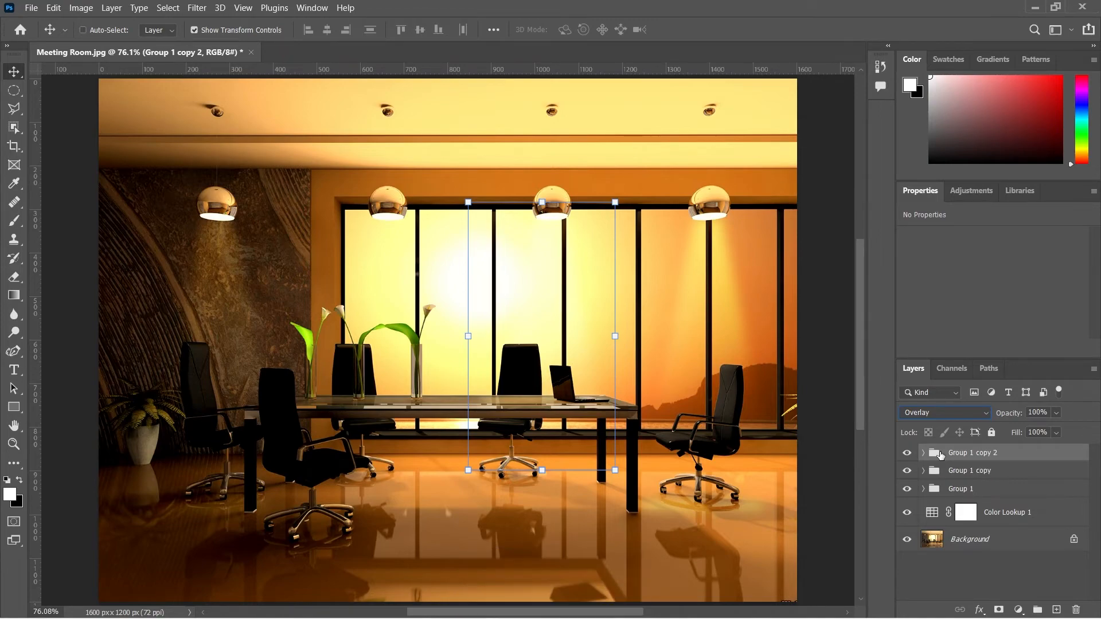
# Step: Duplicate the group and move the copy under the second pendant lamp
pyautogui.hotkey('ctrl', 'j')
pyautogui.hotkey('ctrl', 't')
pyautogui.click(580, 263)
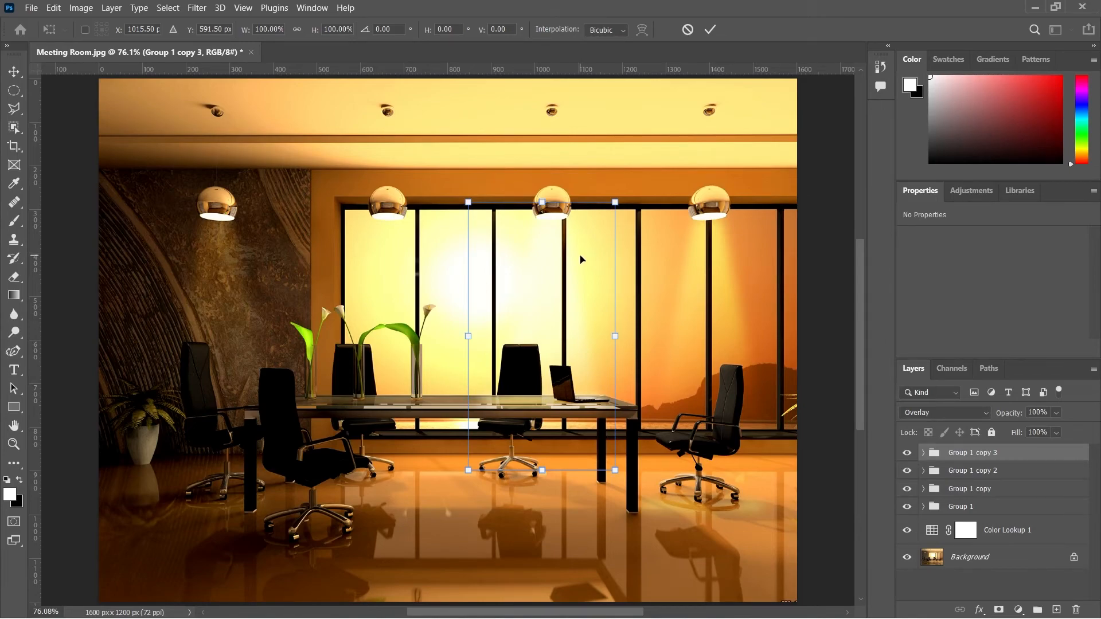
pyautogui.moveTo(581, 260); pyautogui.dragTo(419, 274)
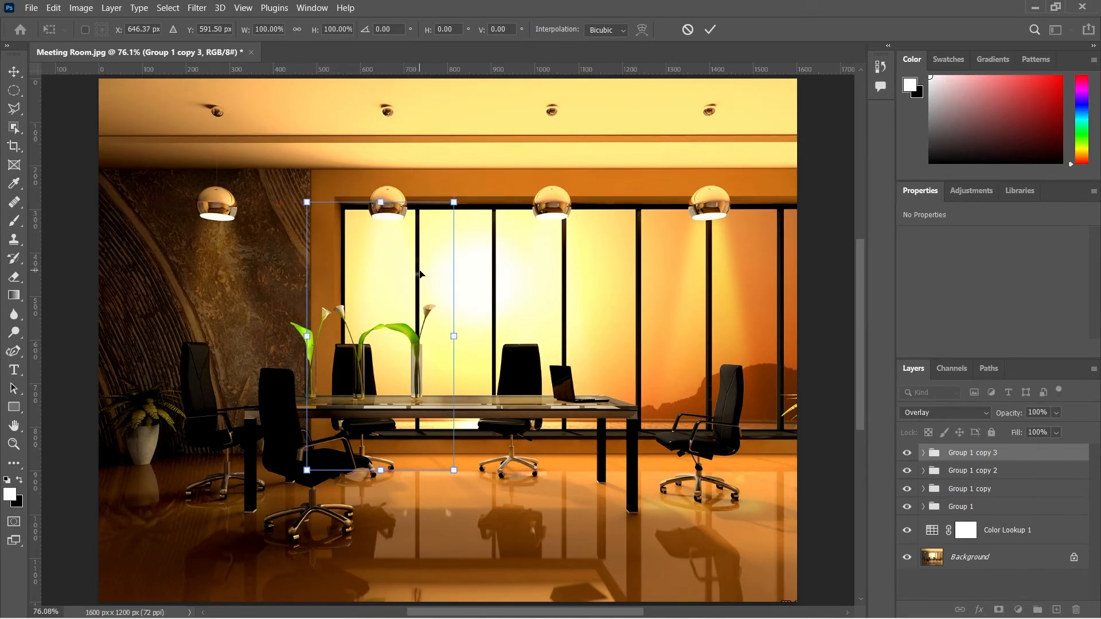